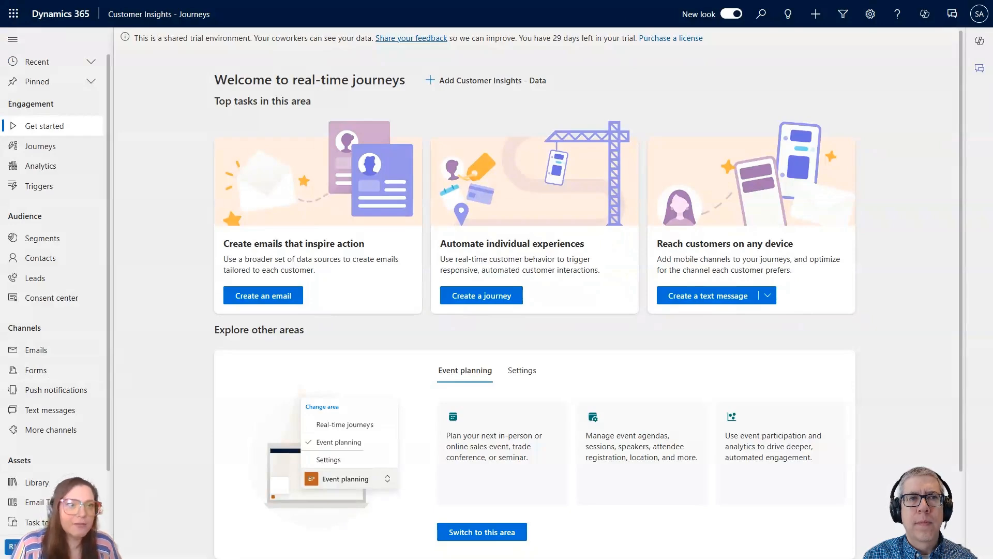
left_click(67, 546)
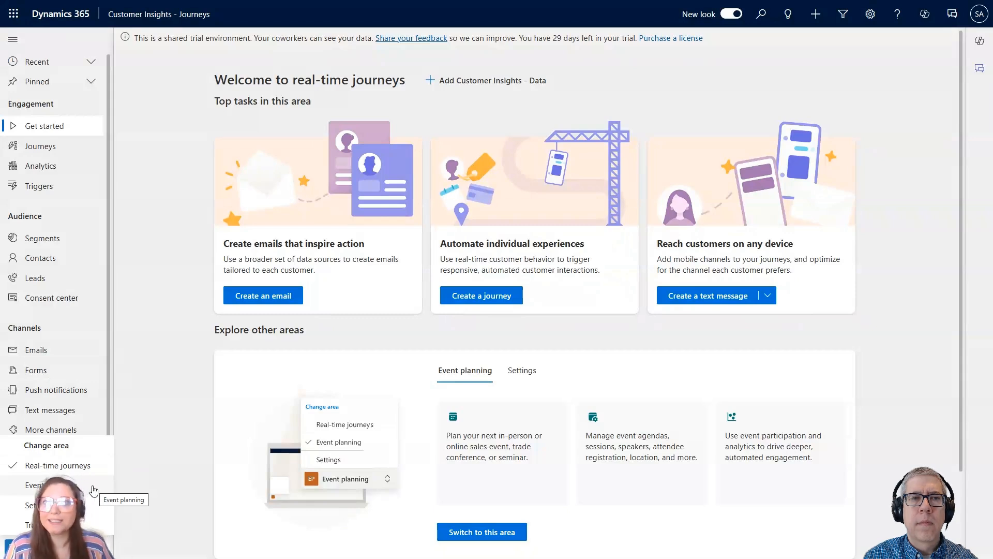
left_click(134, 464)
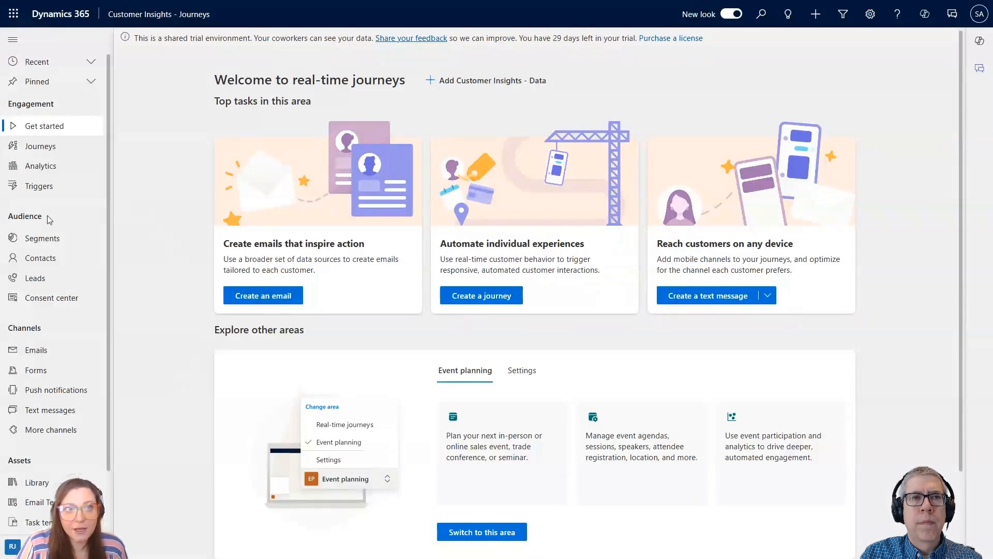
scroll(34, 228, "down", 3)
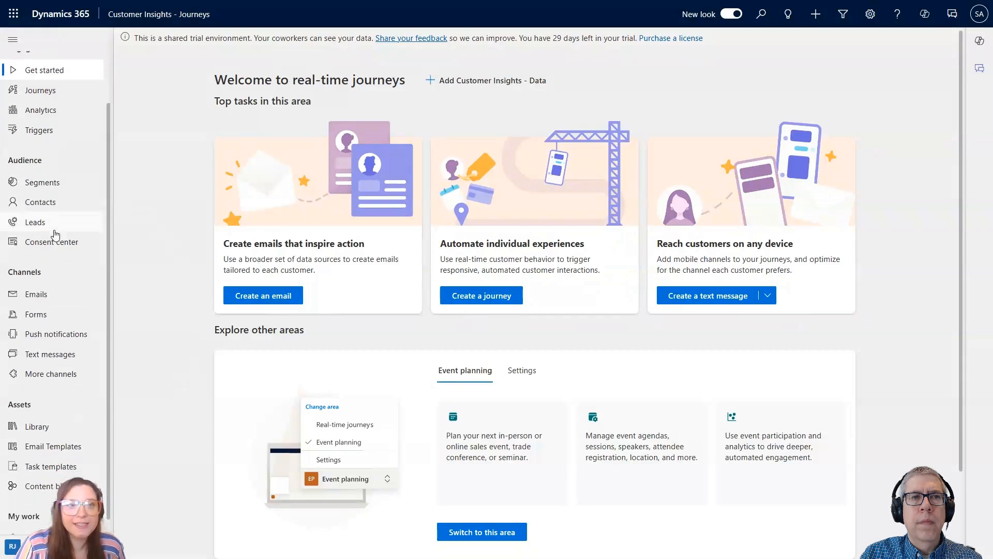
scroll(73, 434, "up", 3)
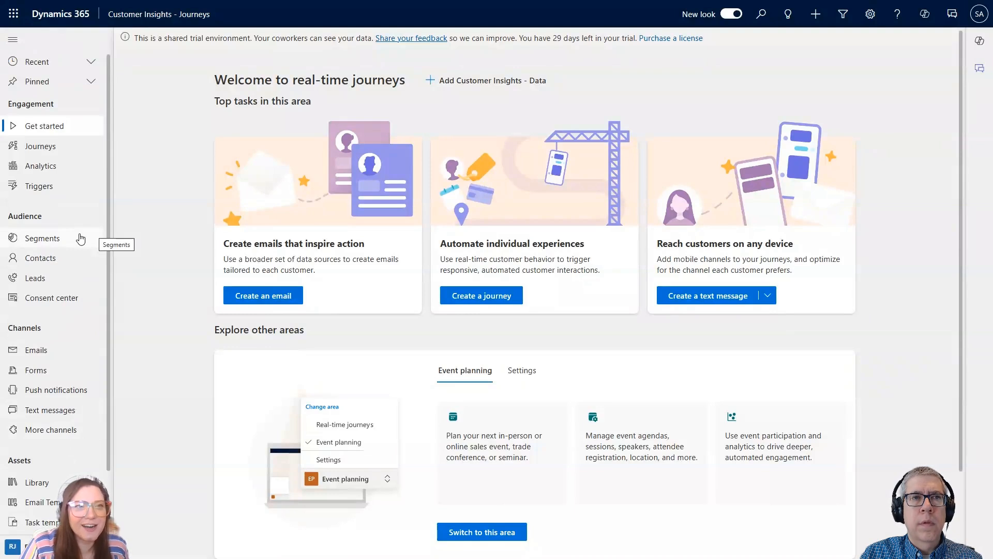
Open the audience's Segments list, check its available views, and start a new segment.
left_click(80, 239)
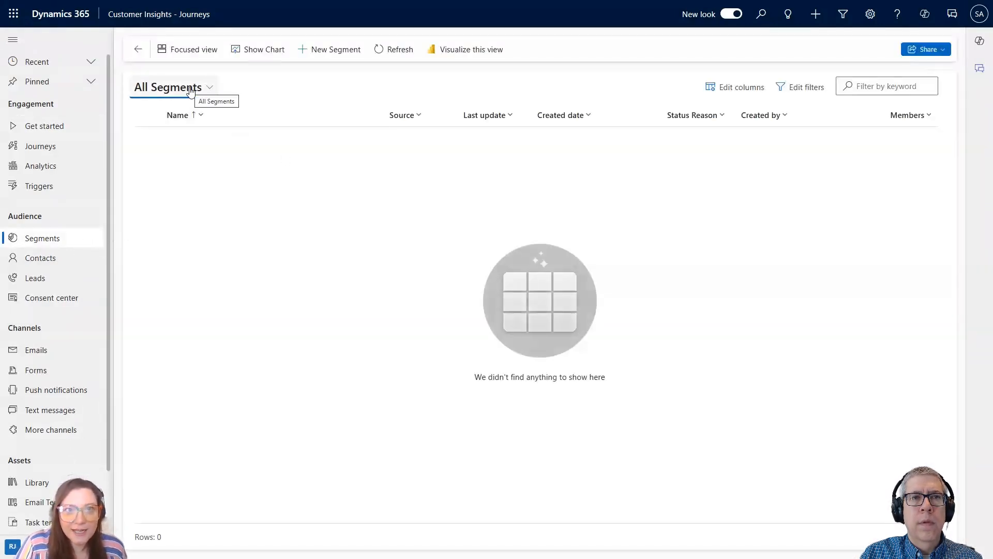
left_click(209, 91)
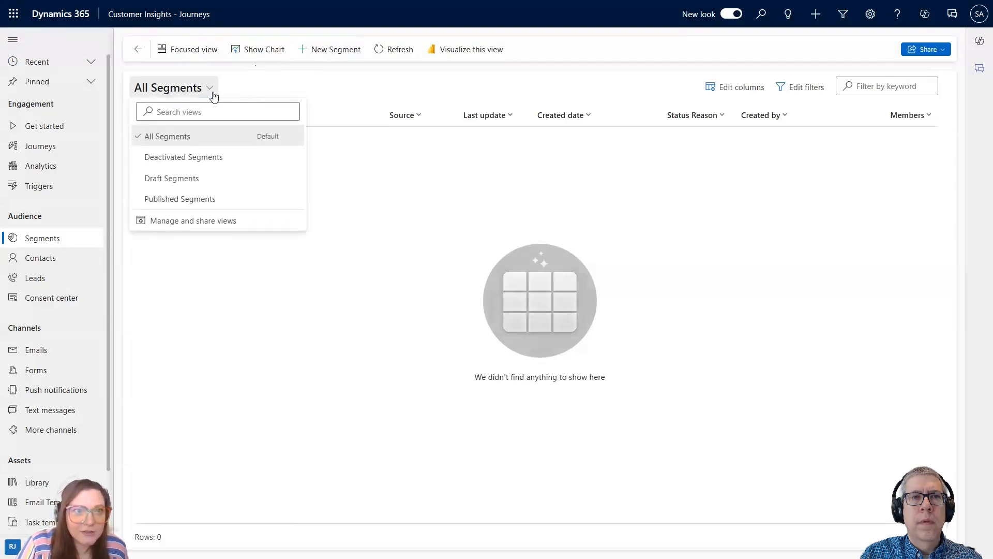
left_click(247, 91)
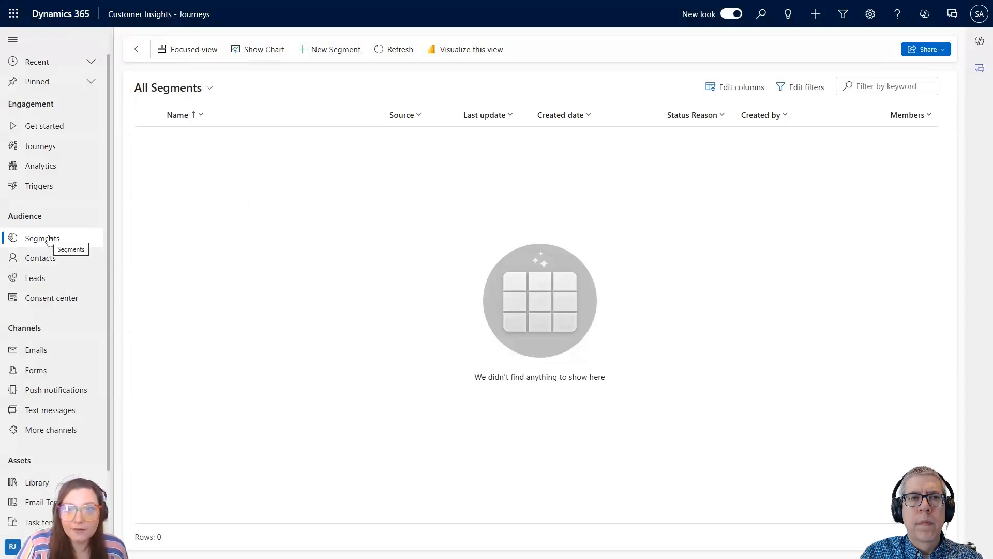
left_click(317, 52)
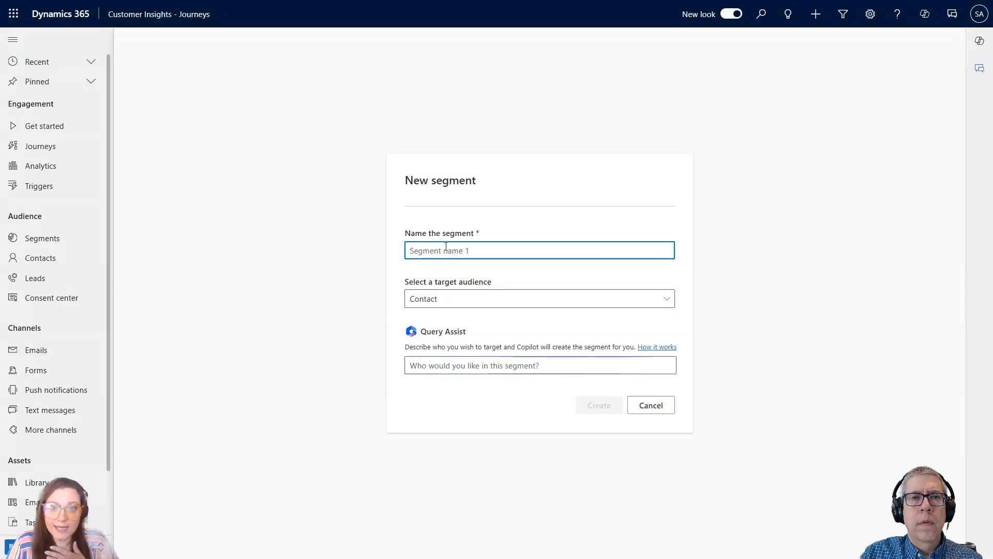
Name the new segment "Current Customers - Building Supply".
left_click(475, 301)
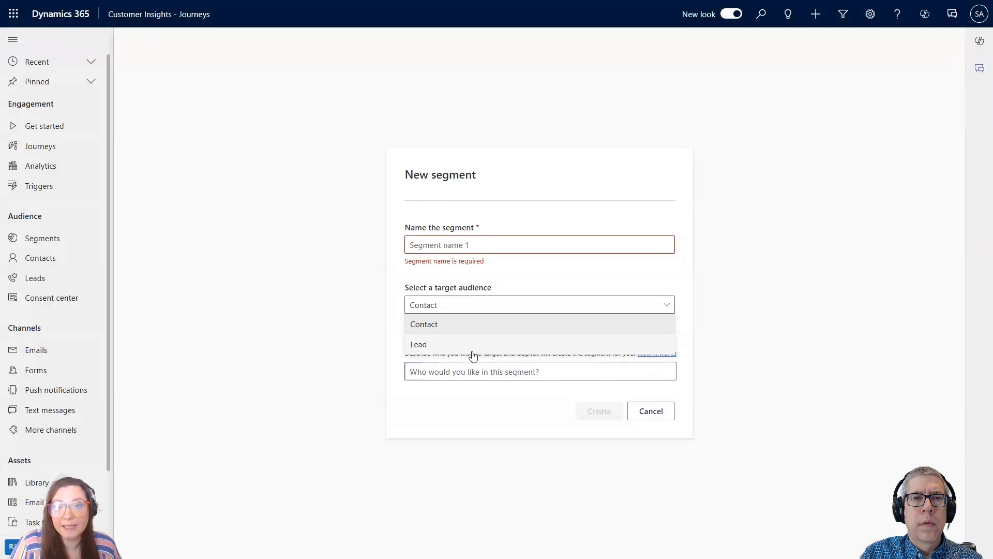
left_click(490, 243)
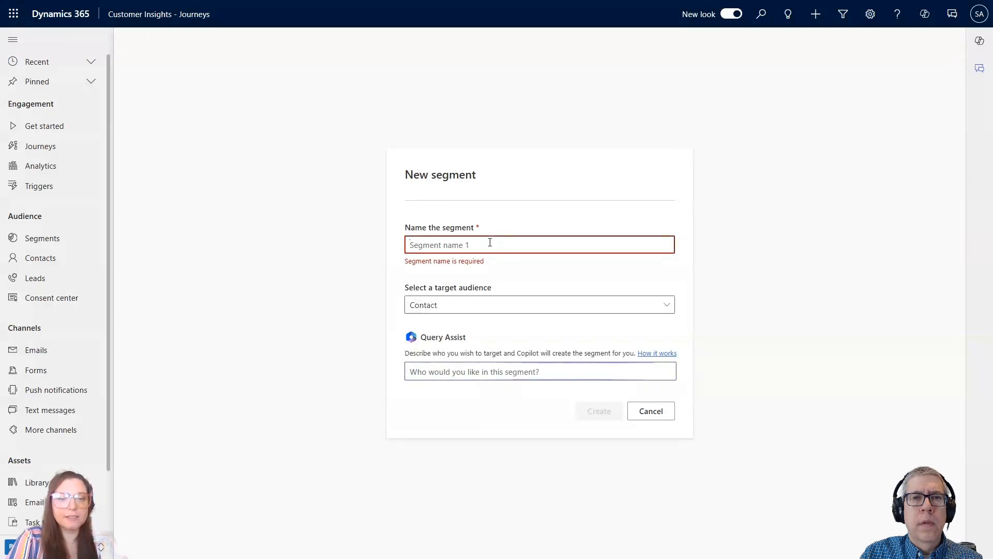
type("Current ")
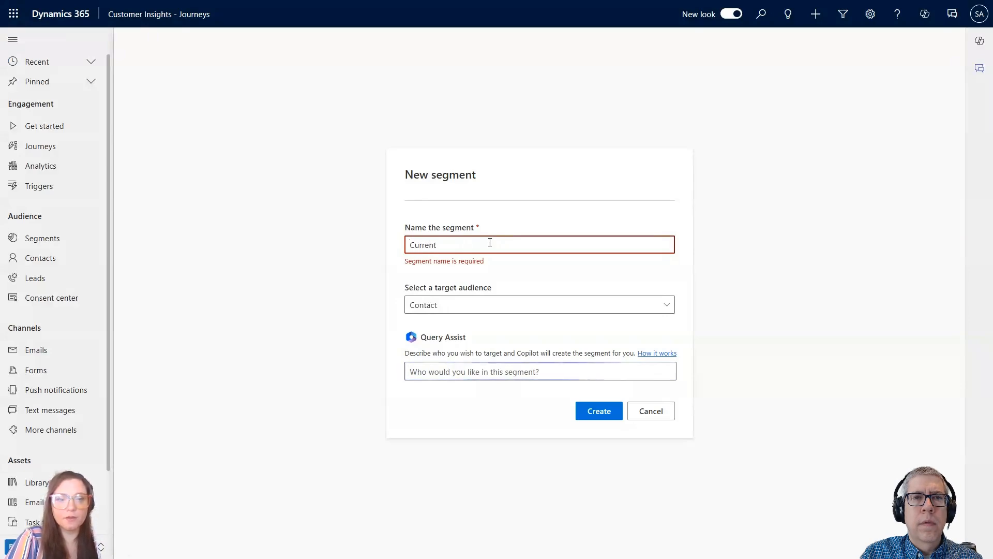
type("Customers")
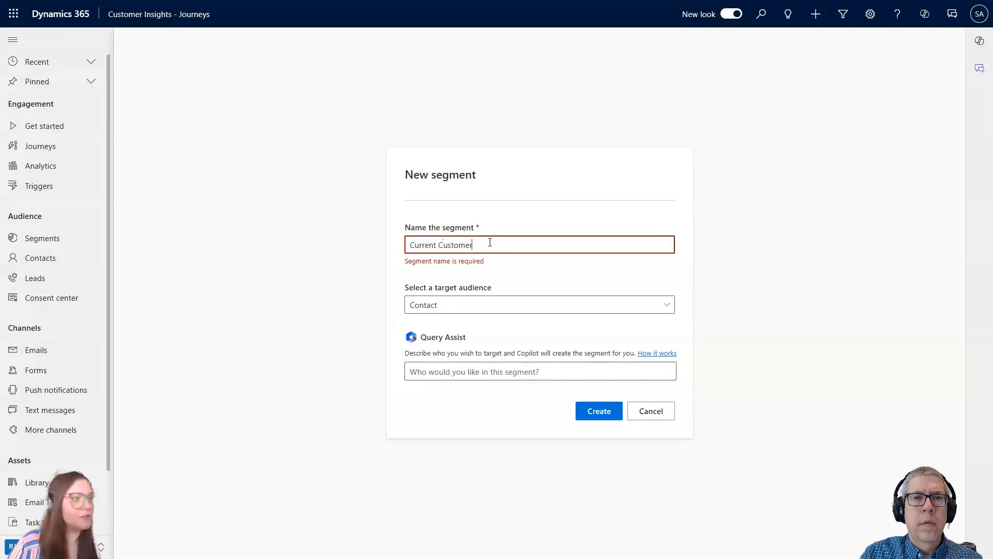
mouse_move(8, 4)
type("- Buildin")
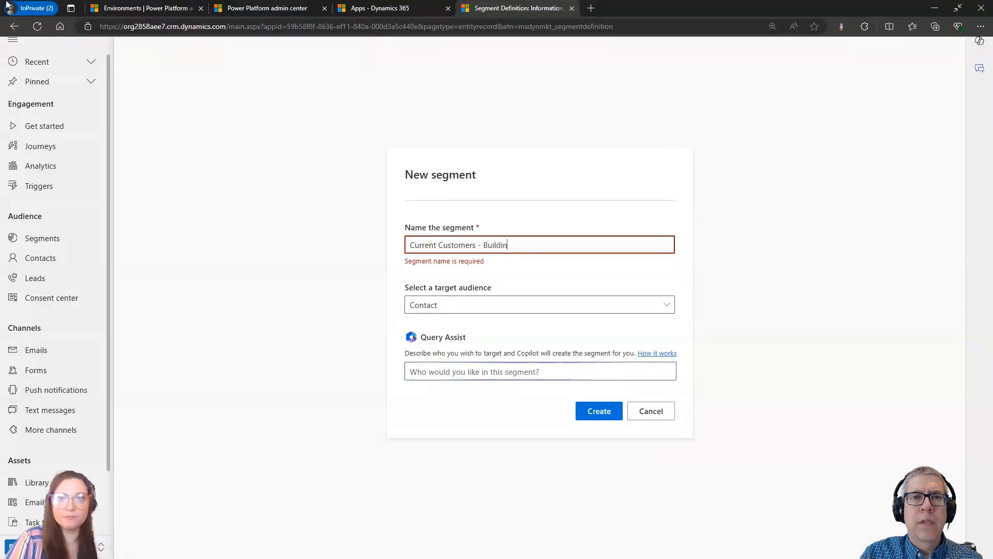
type("g Supplu")
key("BackSpace")
type("y")
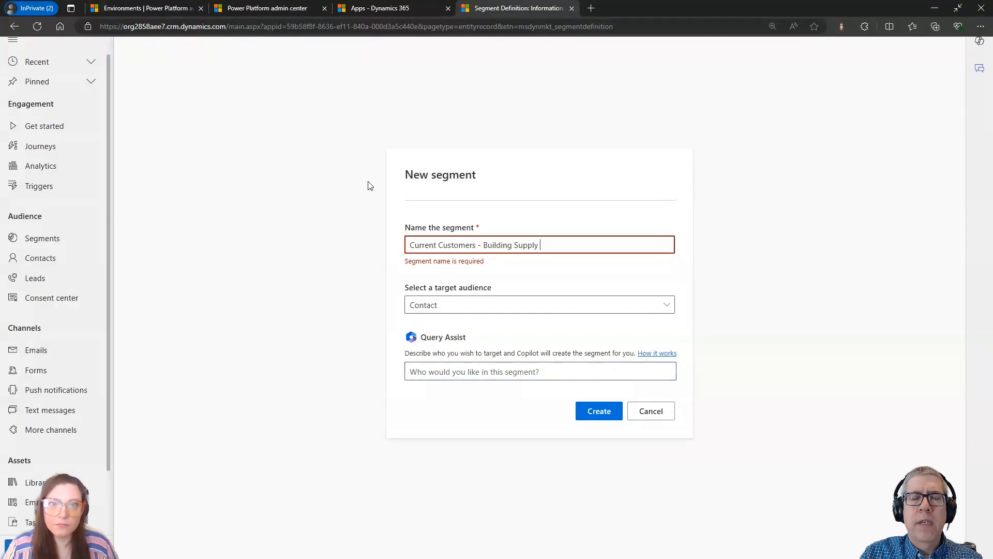
Create the segment with Contact as its target audience, leaving the Query Assist description empty.
left_click(440, 309)
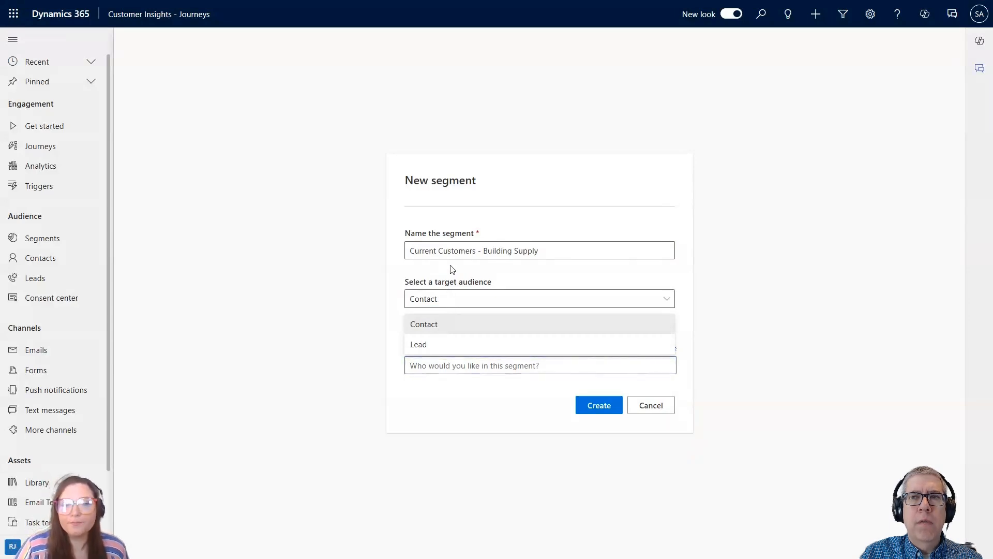
left_click(487, 284)
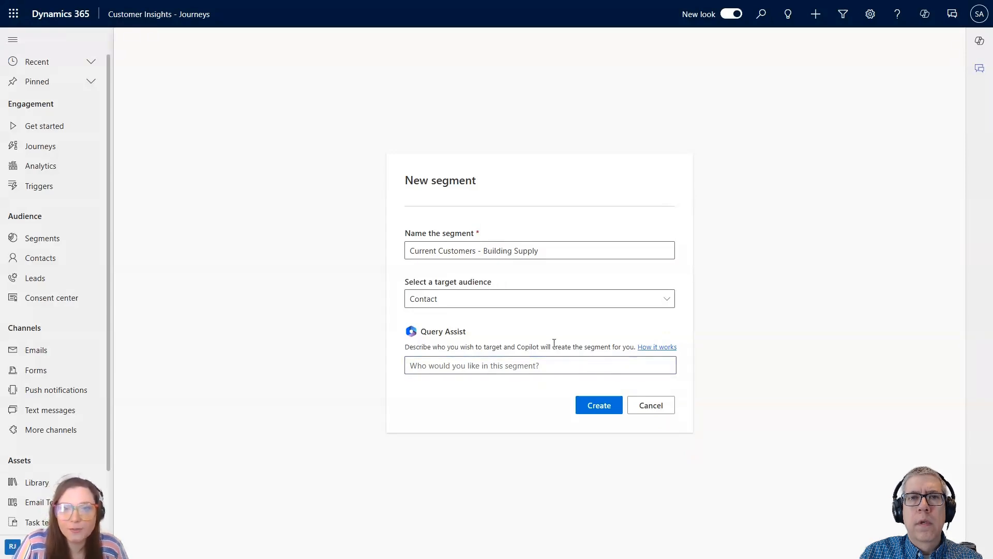
left_click(567, 368)
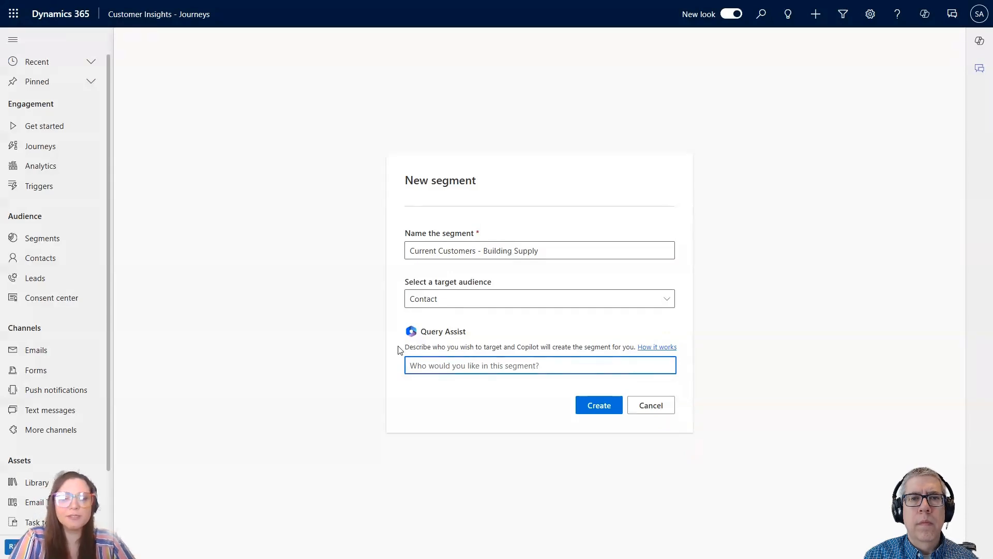
key("Down")
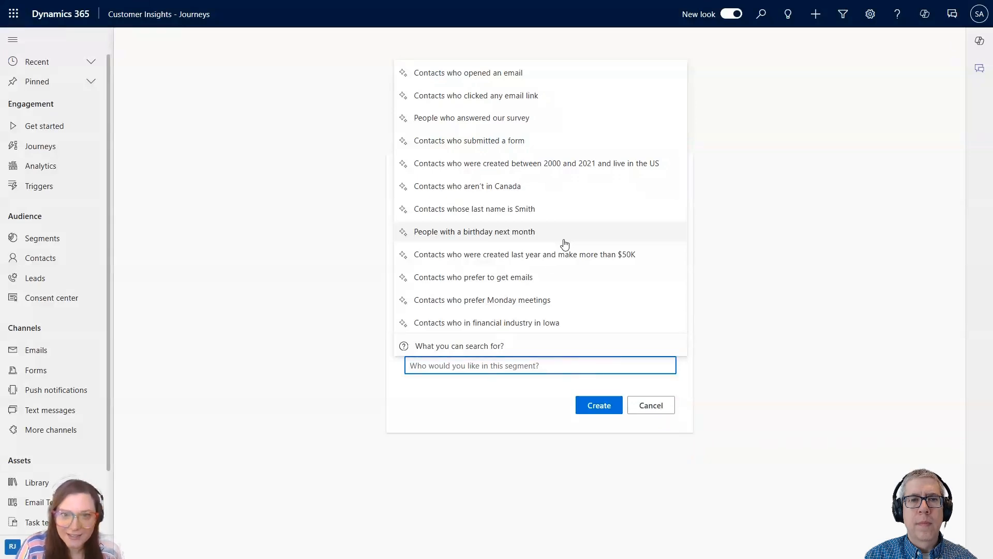
left_click(513, 389)
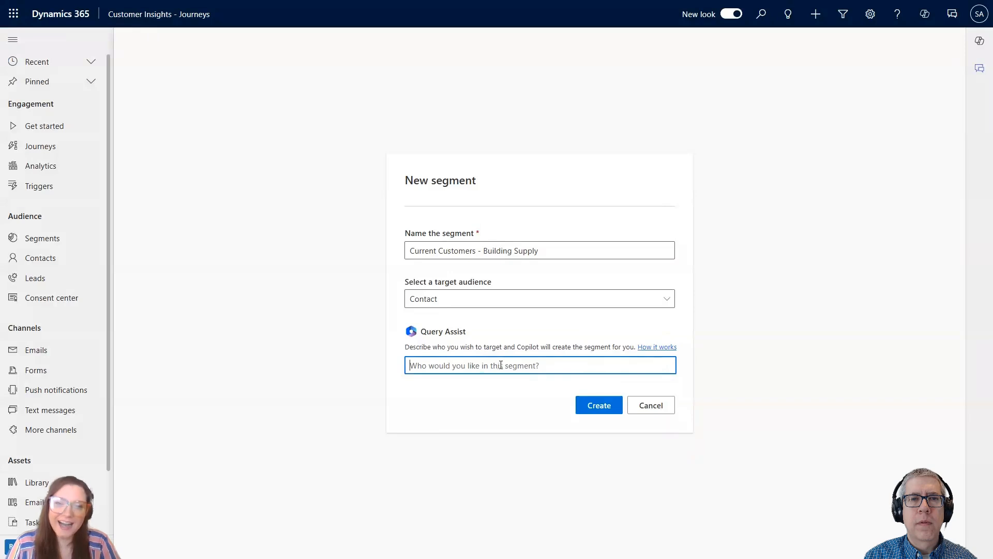
left_click(596, 412)
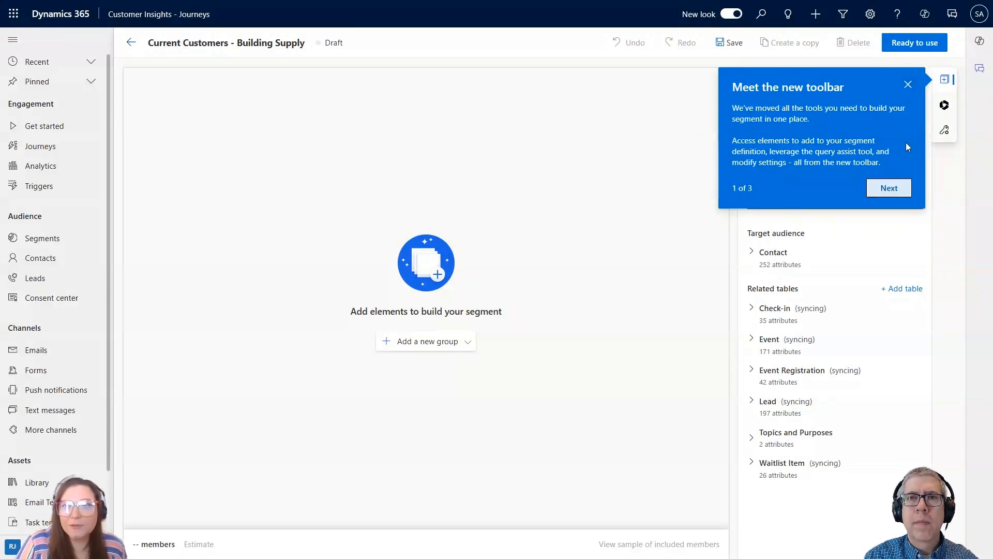
Dismiss the toolbar introduction and show the group types that can be added to the segment.
left_click(895, 194)
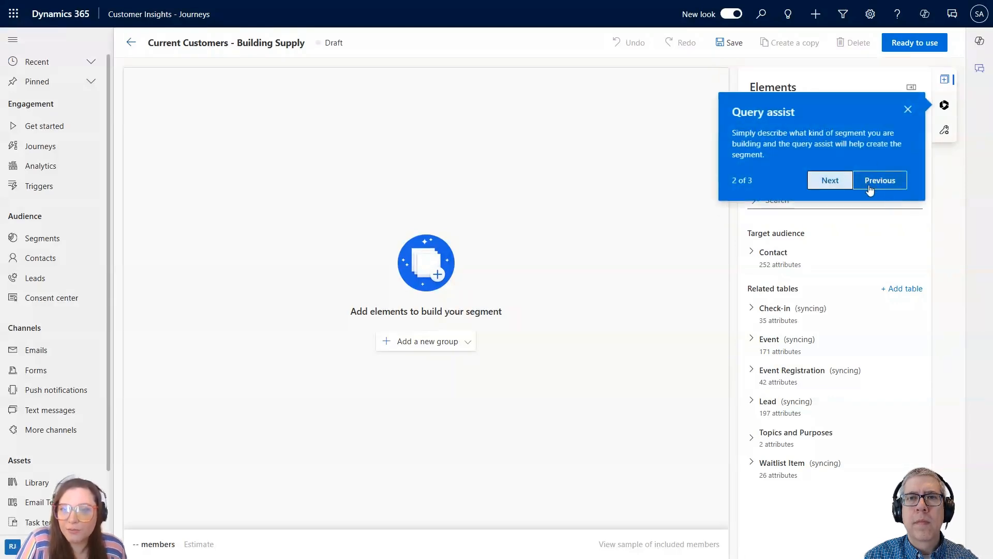
left_click(908, 109)
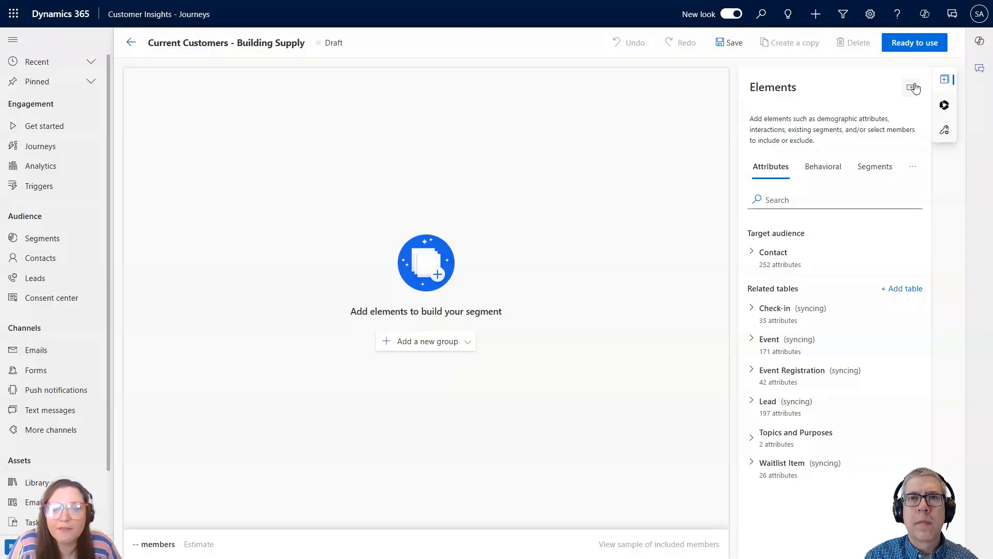
left_click(451, 346)
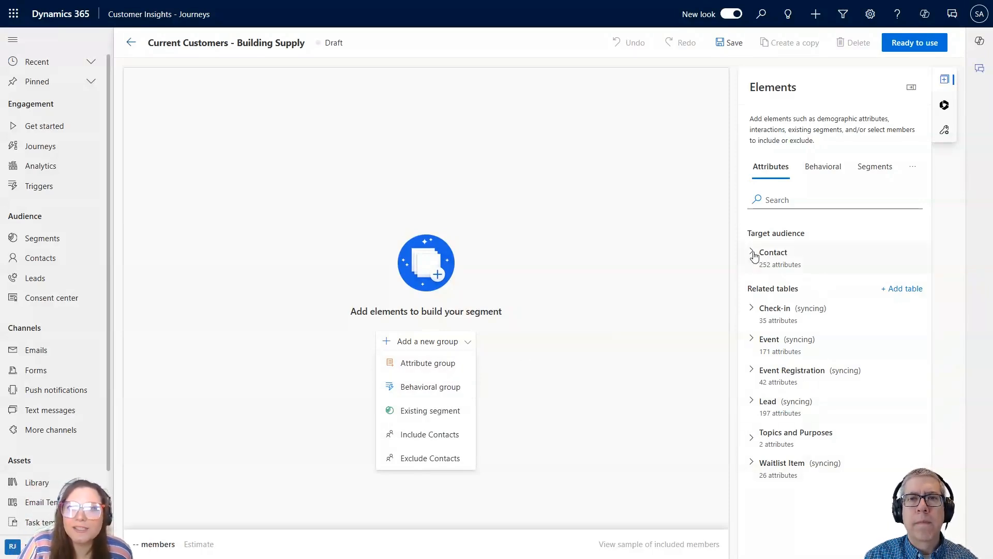
Examine the attributes of the Contact target audience that are available for segment conditions.
left_click(753, 254)
scroll(786, 311, "down", 3)
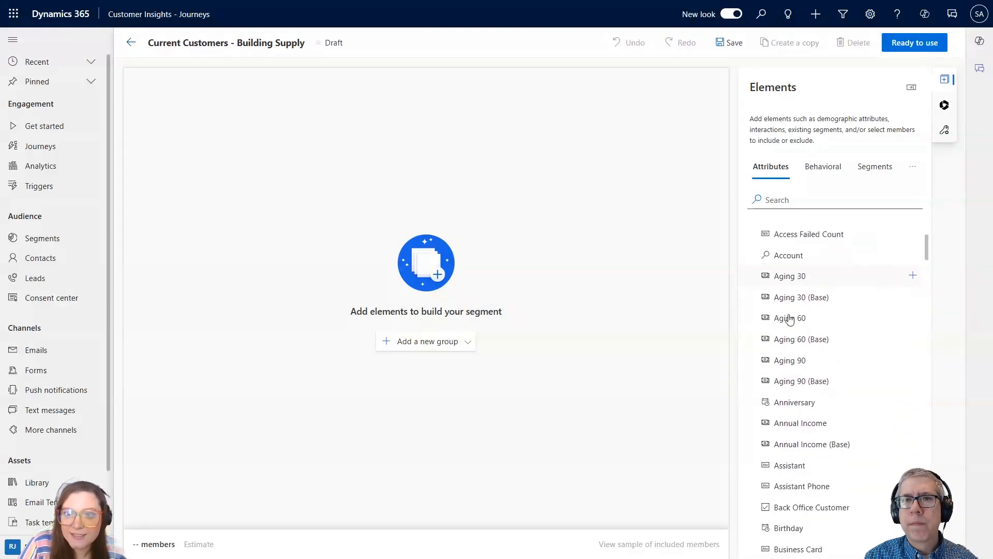
scroll(790, 318, "down", 5)
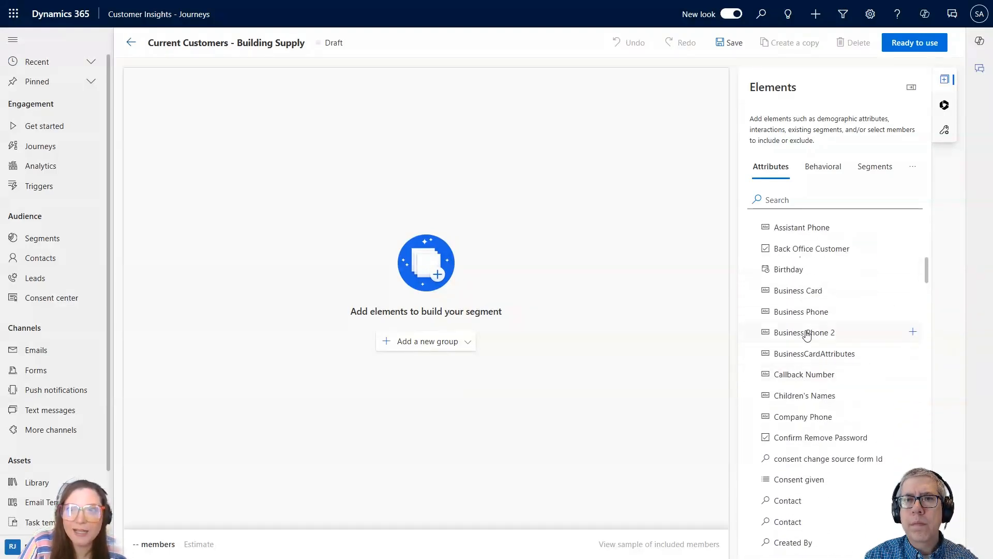
scroll(802, 284, "down", 10)
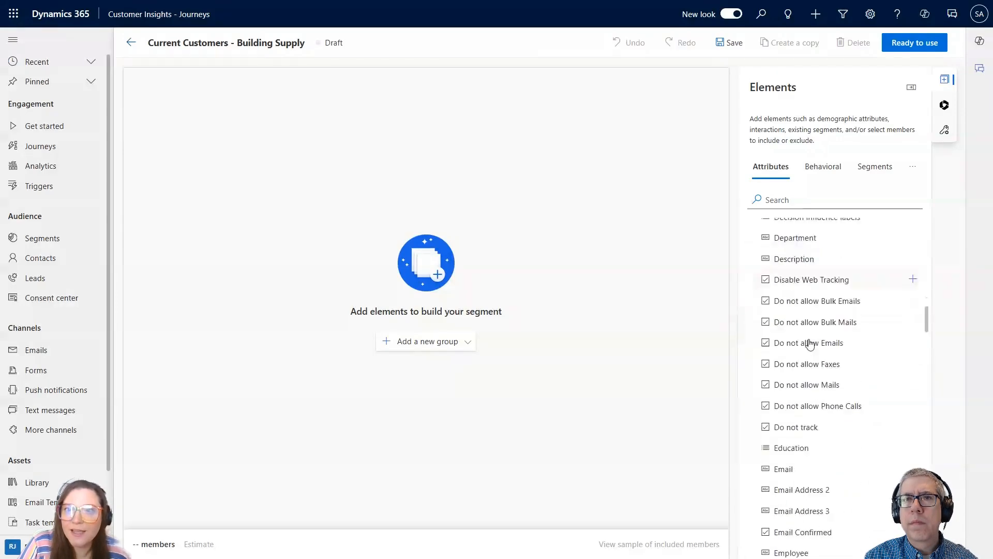
scroll(809, 344, "down", 10)
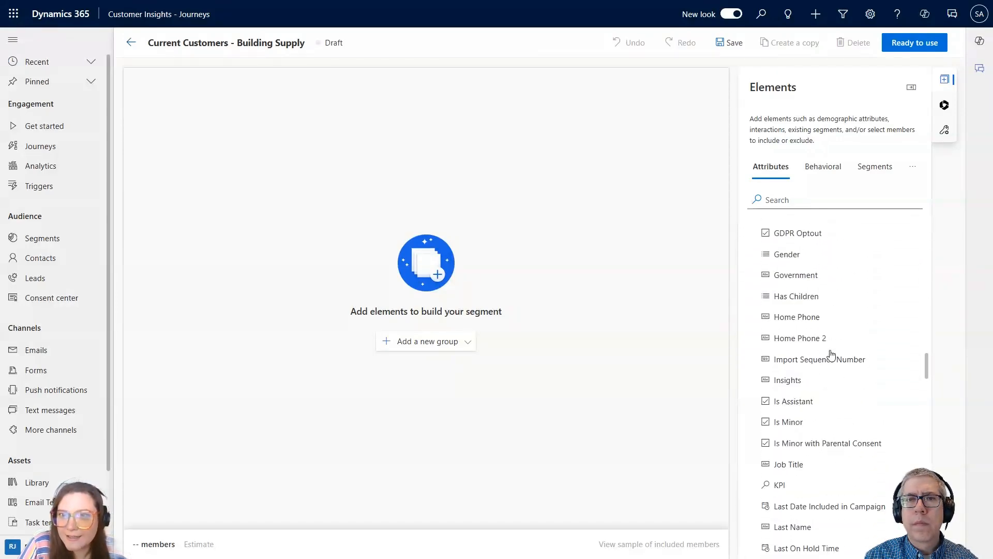
scroll(832, 355, "down", 10)
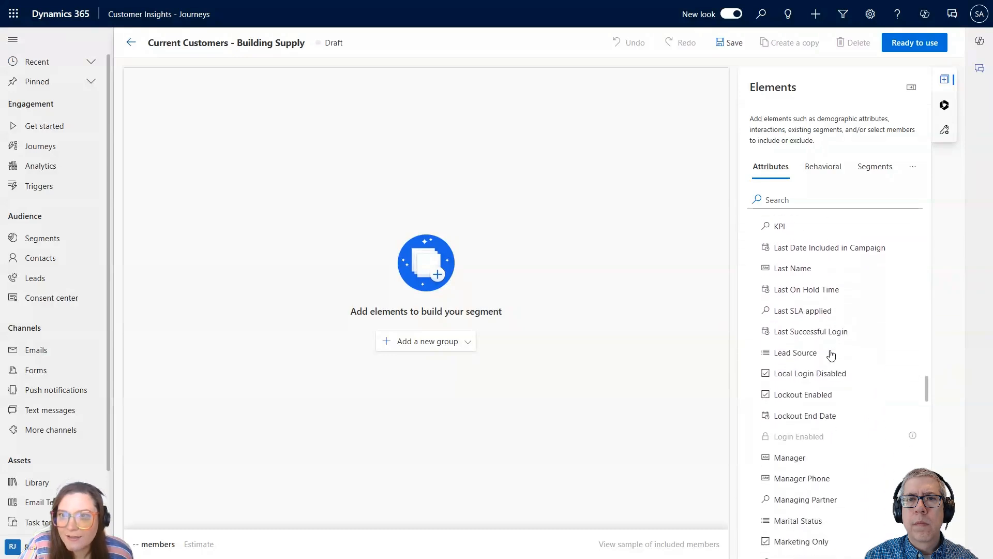
scroll(831, 355, "down", 3)
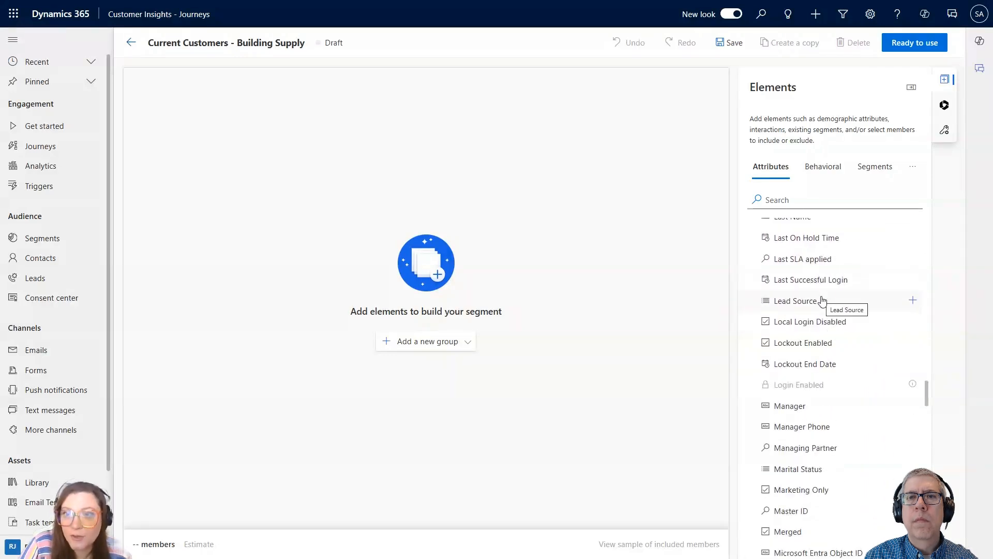
scroll(807, 406, "down", 3)
scroll(814, 411, "up", 15)
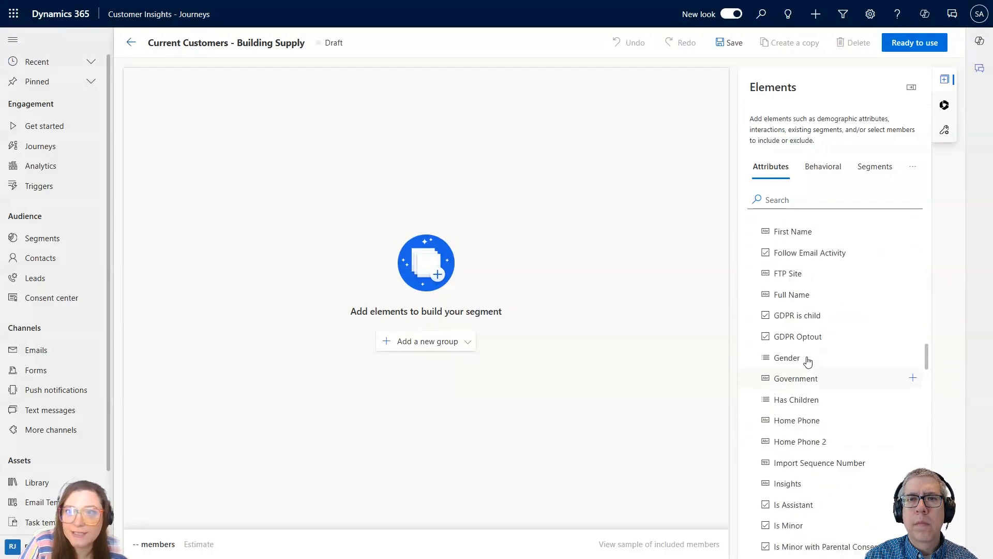
scroll(809, 345, "up", 10)
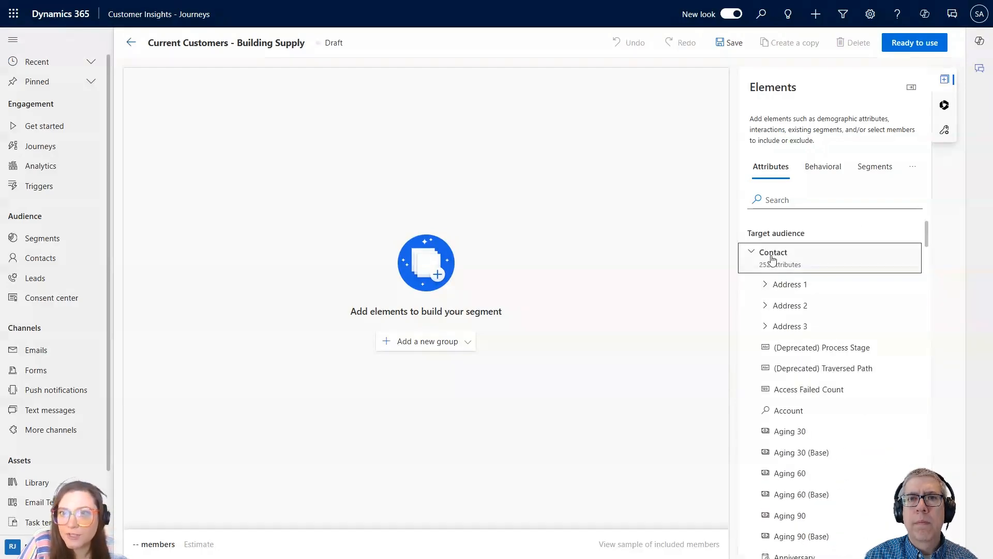
left_click(754, 253)
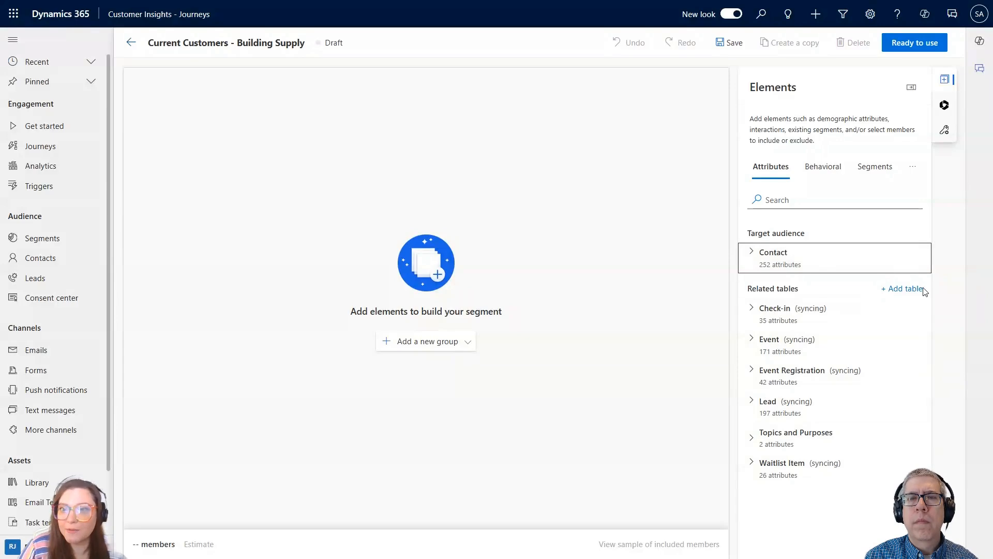
Examine the attributes of the related Lead table that are available for segment conditions.
left_click(758, 404)
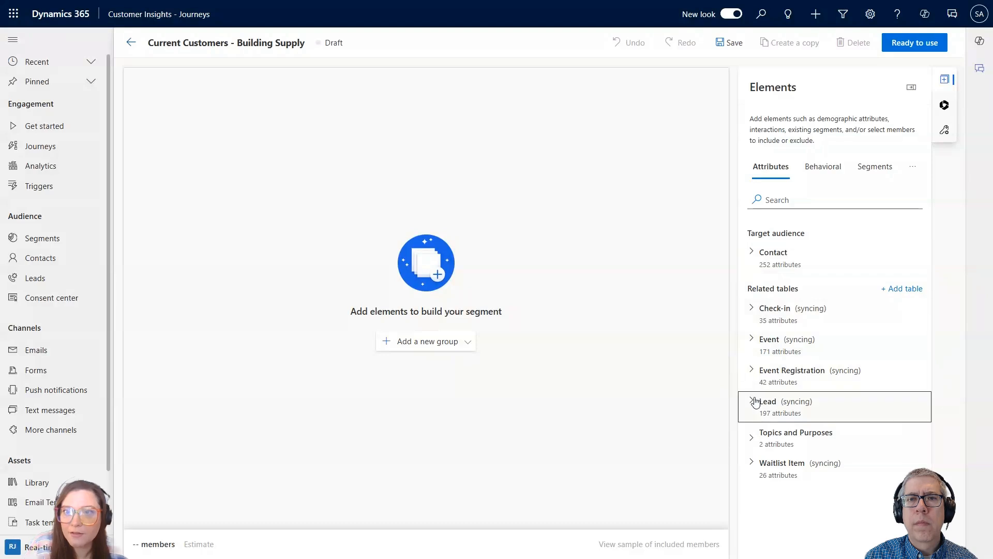
scroll(807, 409, "down", 9)
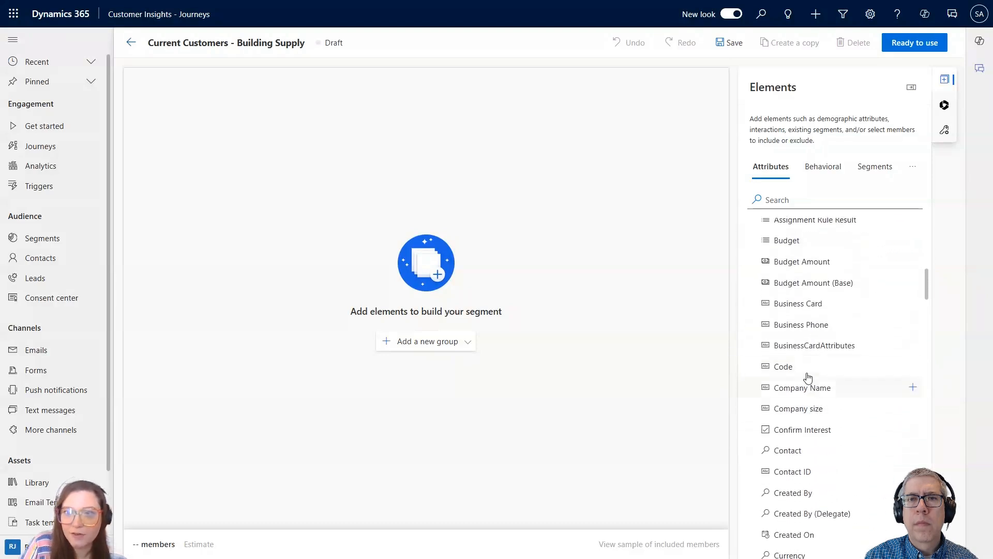
scroll(834, 372, "down", 3)
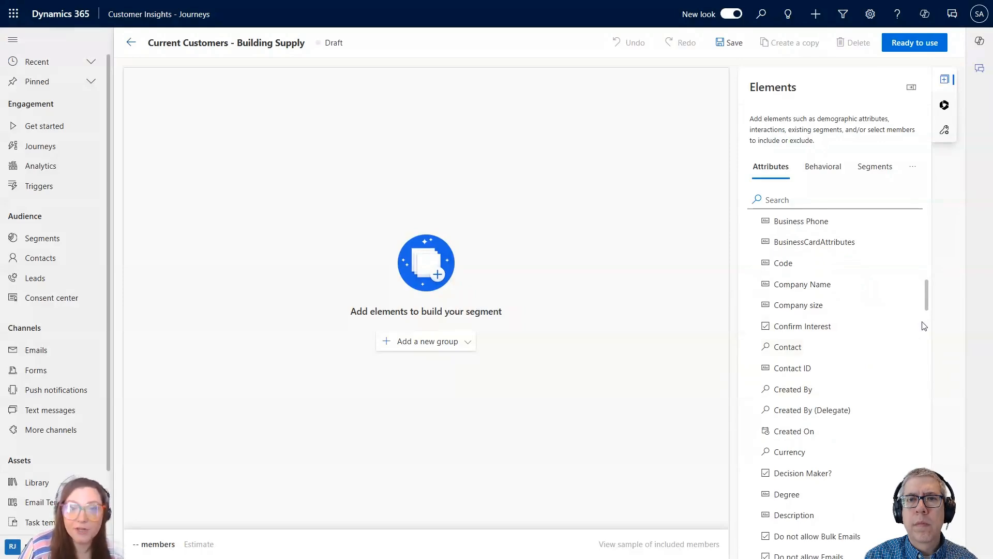
scroll(874, 342, "up", 12)
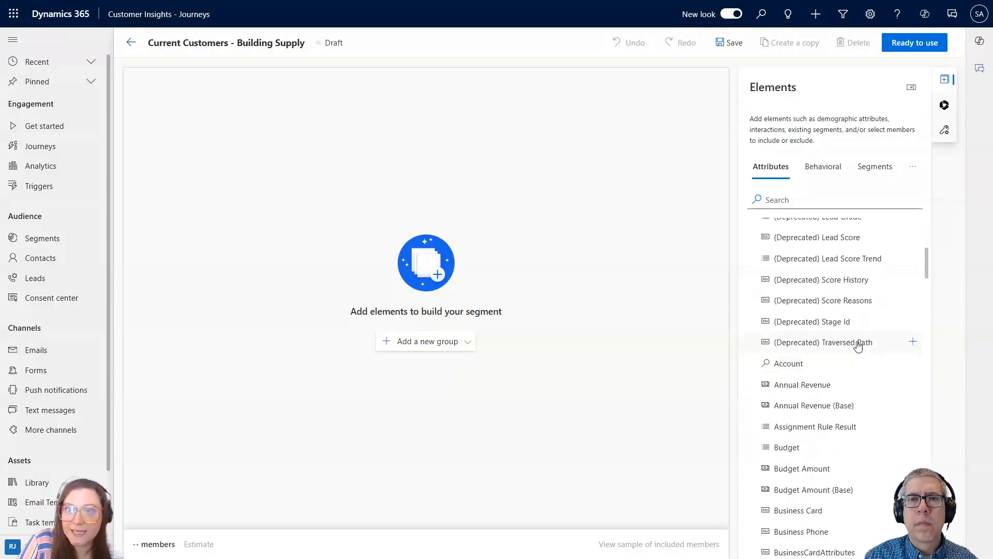
left_click(755, 405)
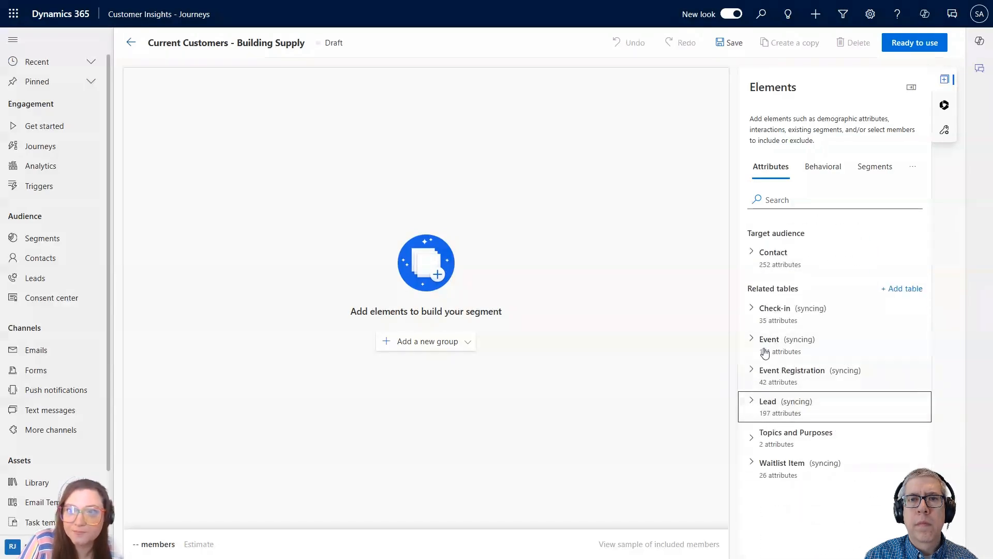
Examine the behavioral interactions available for the segment, including the email, marketing form and push notification triggers.
left_click(458, 345)
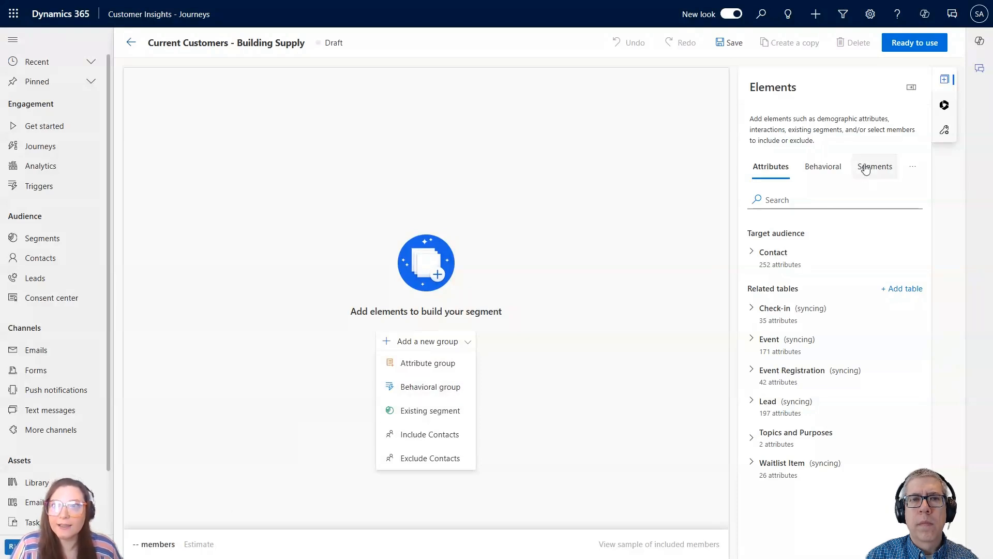
left_click(823, 164)
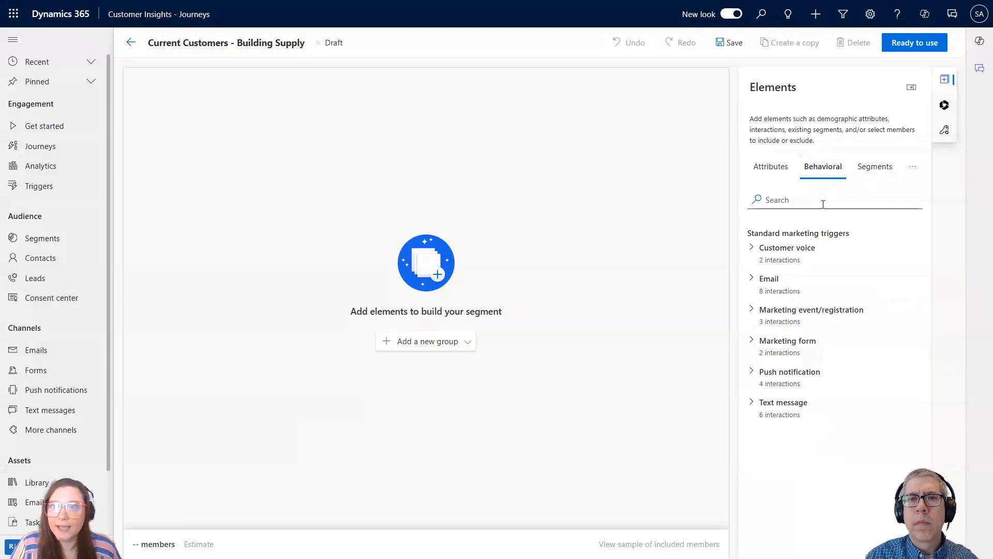
left_click(754, 280)
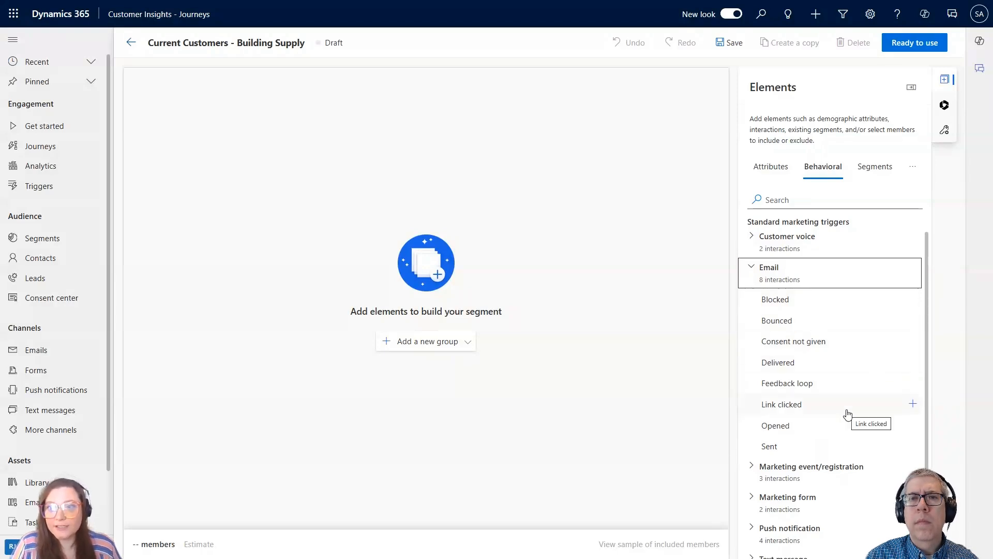
left_click(756, 501)
scroll(802, 504, "down", 1)
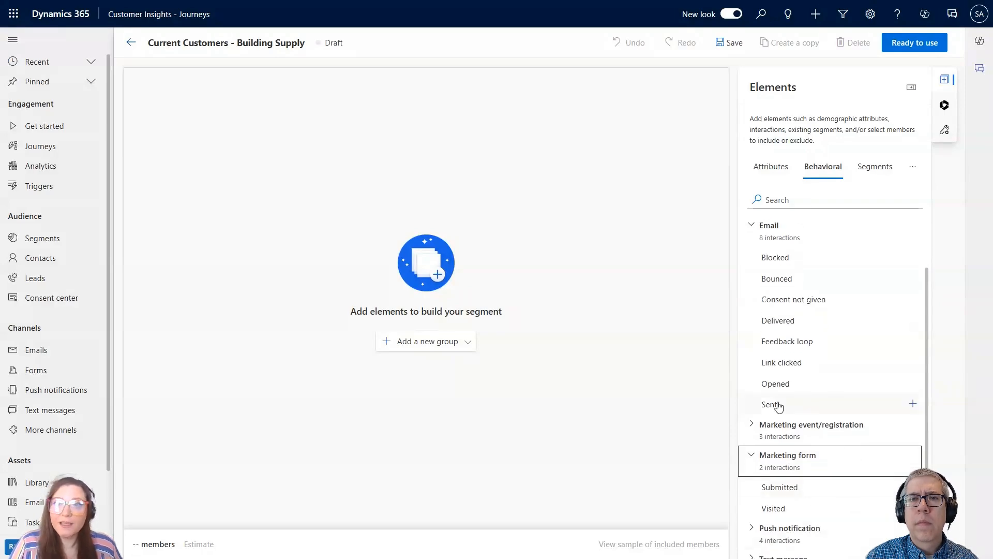
left_click(756, 525)
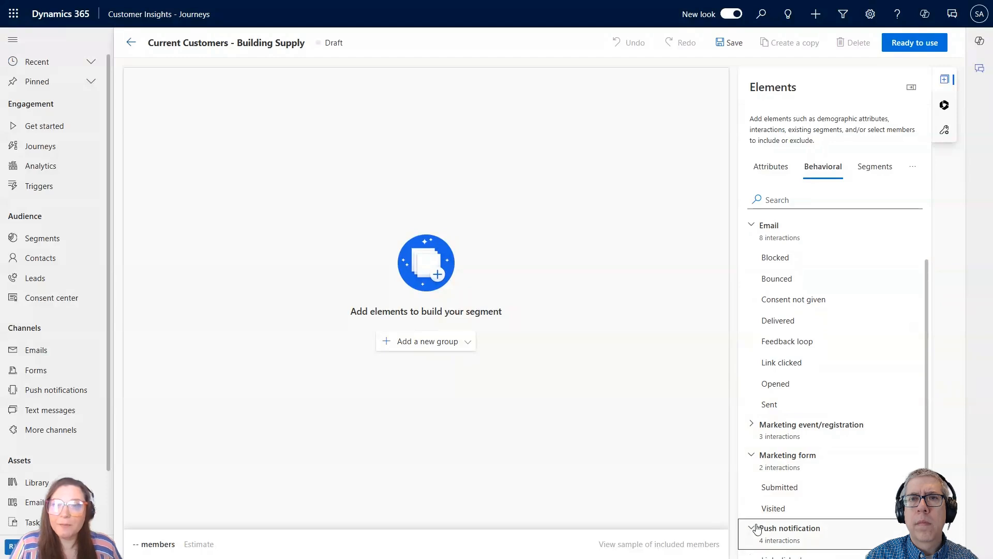
scroll(758, 527, "down", 2)
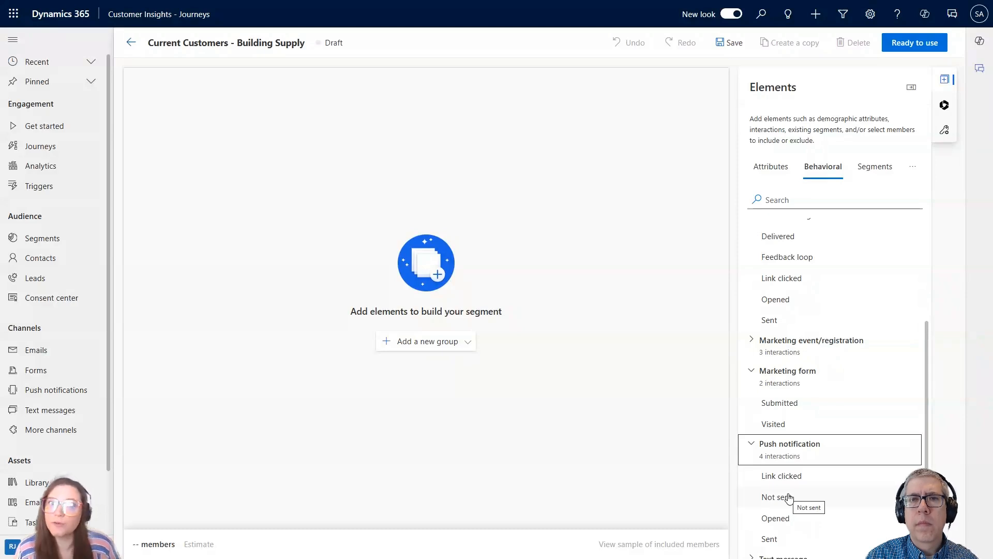
scroll(840, 253, "up", 3)
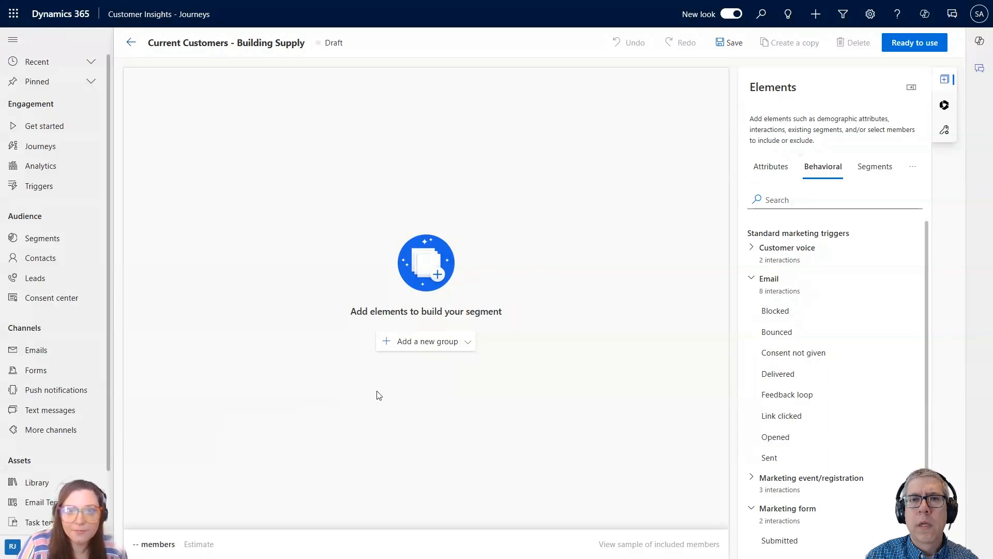
Try an Include Contacts group, look through the contacts that can be selected manually, and remove the group from the segment.
left_click(464, 346)
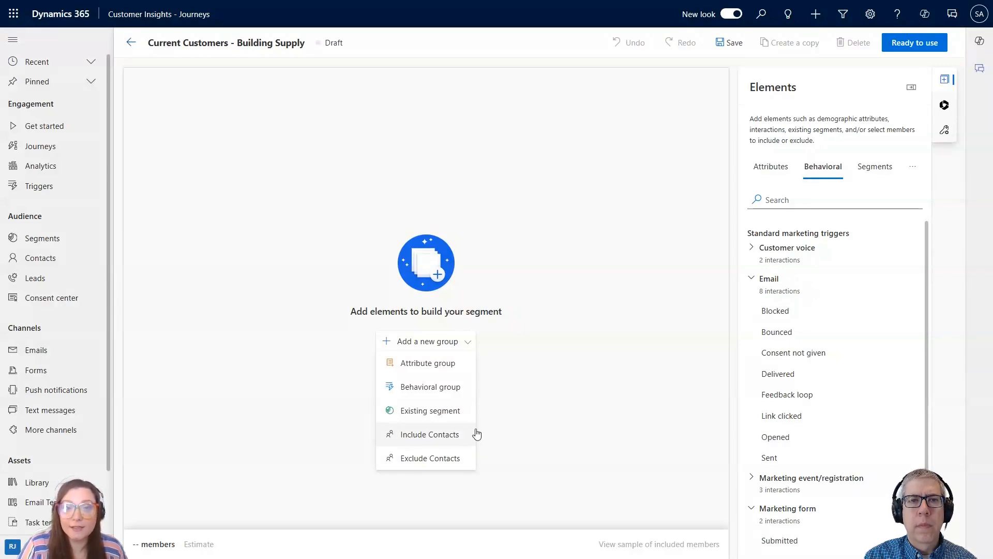
left_click(444, 439)
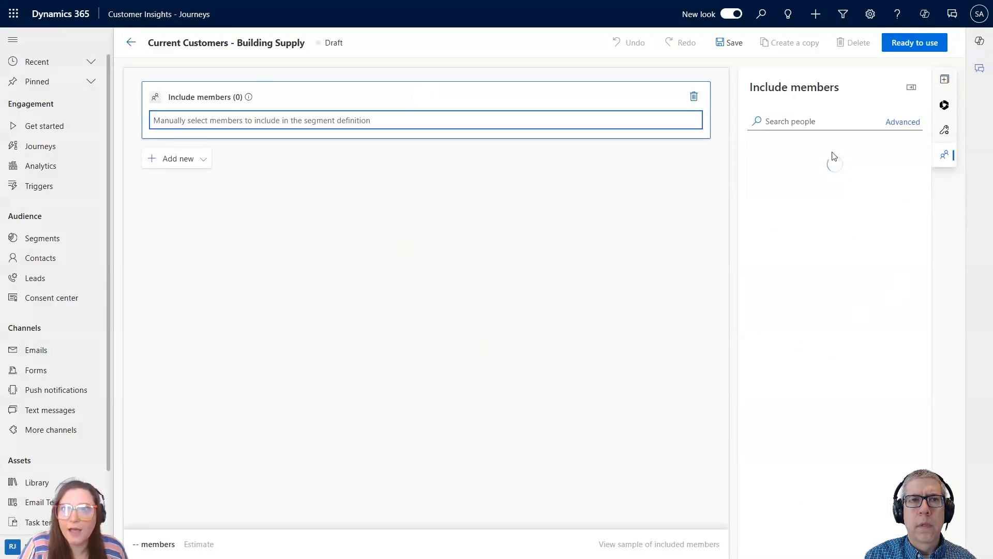
left_click(828, 123)
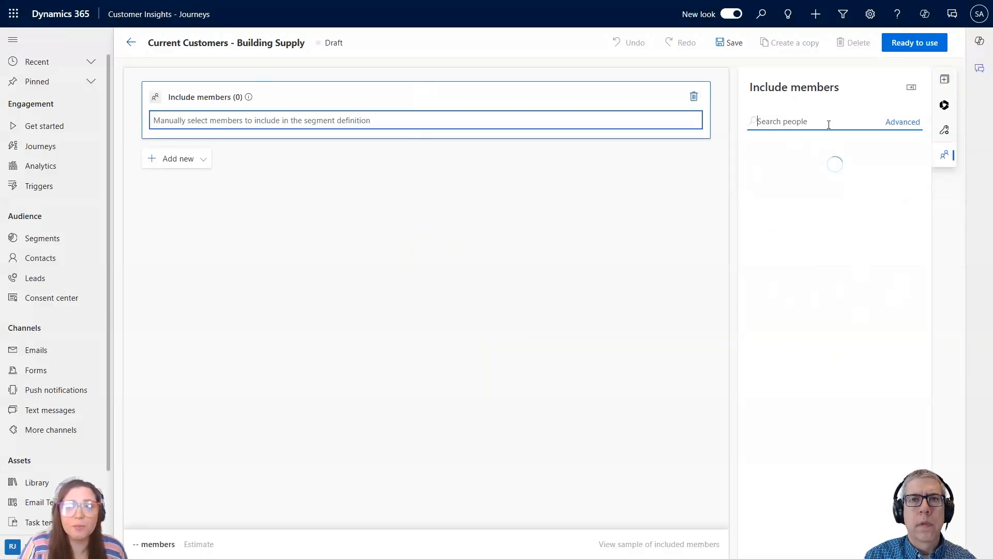
scroll(834, 295, "down", 5)
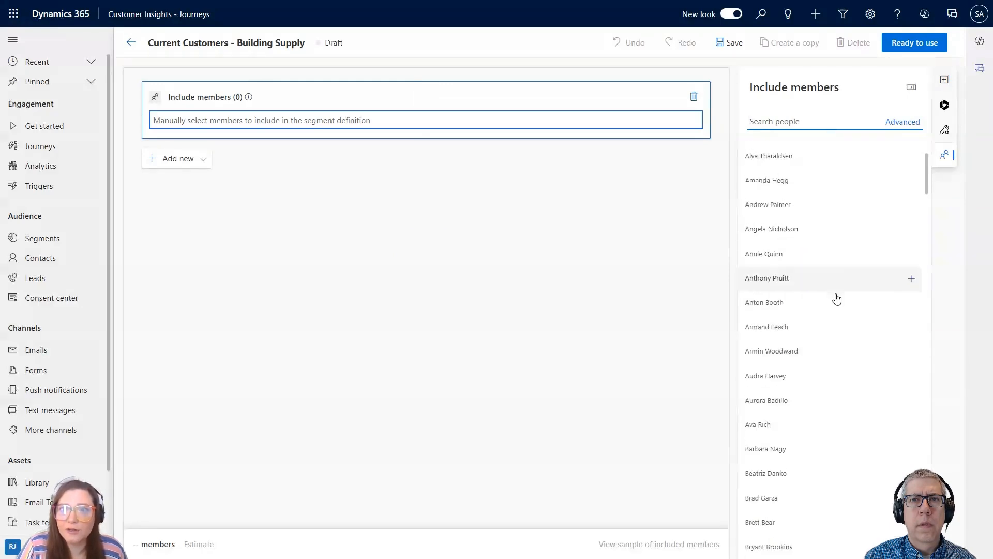
scroll(818, 258, "up", 5)
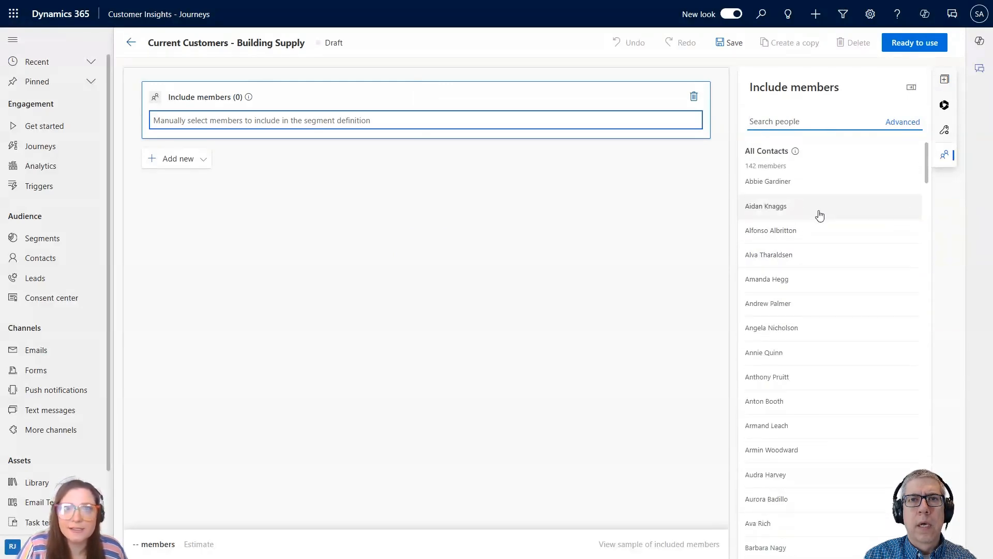
left_click(697, 99)
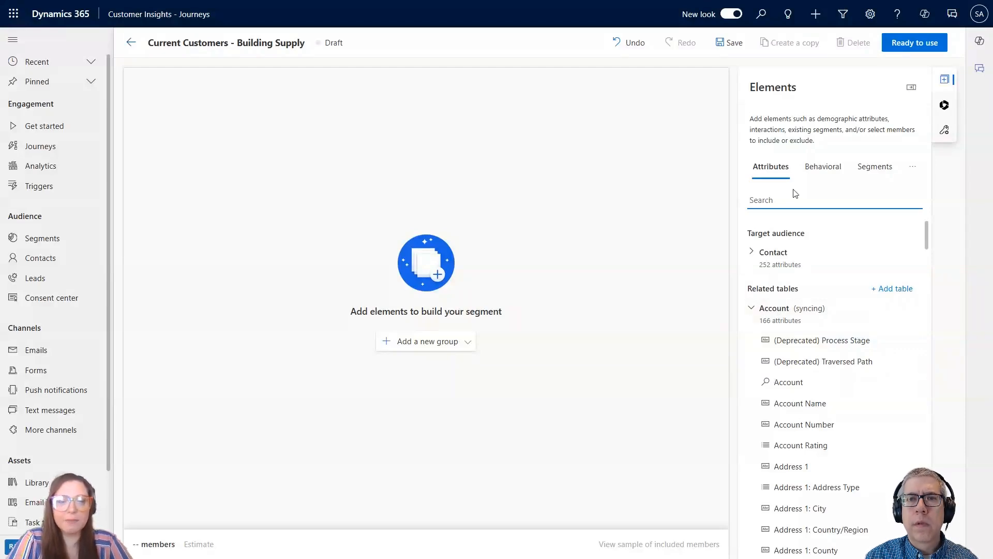
Search the segment attributes for "Indust" and start adding the Account table's Industry attribute.
type("ind")
key("BackSpace")
key("BackSpace")
key("BackSpace")
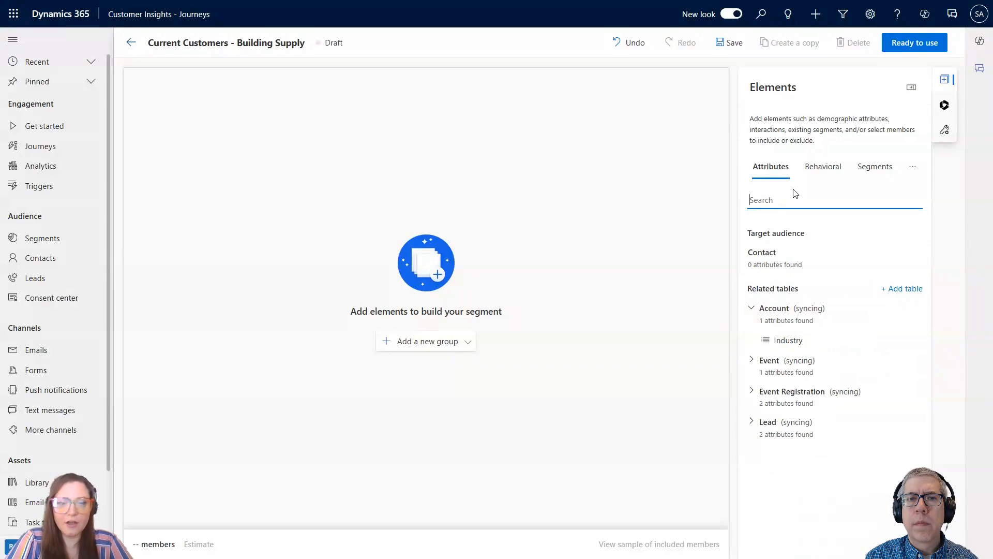
type("Indust")
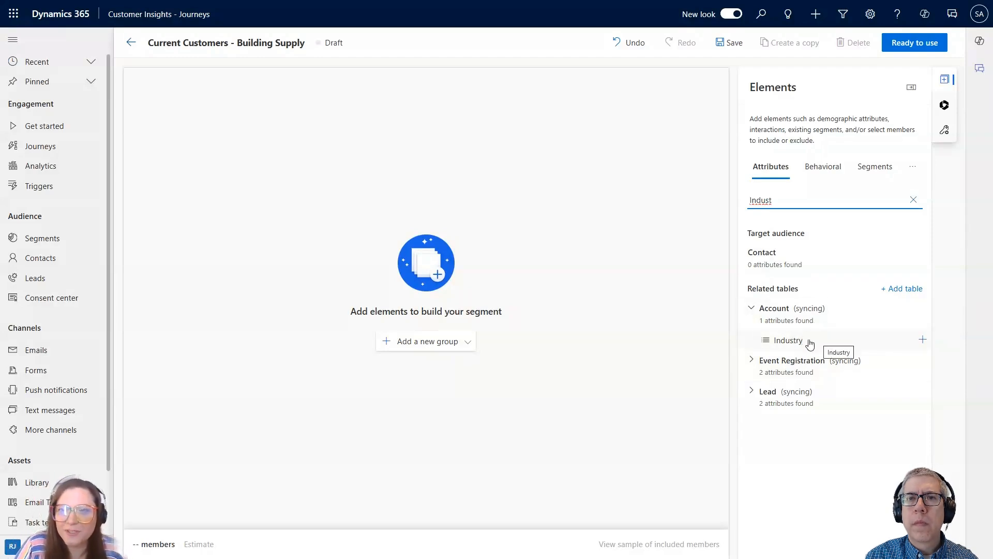
left_click(832, 344)
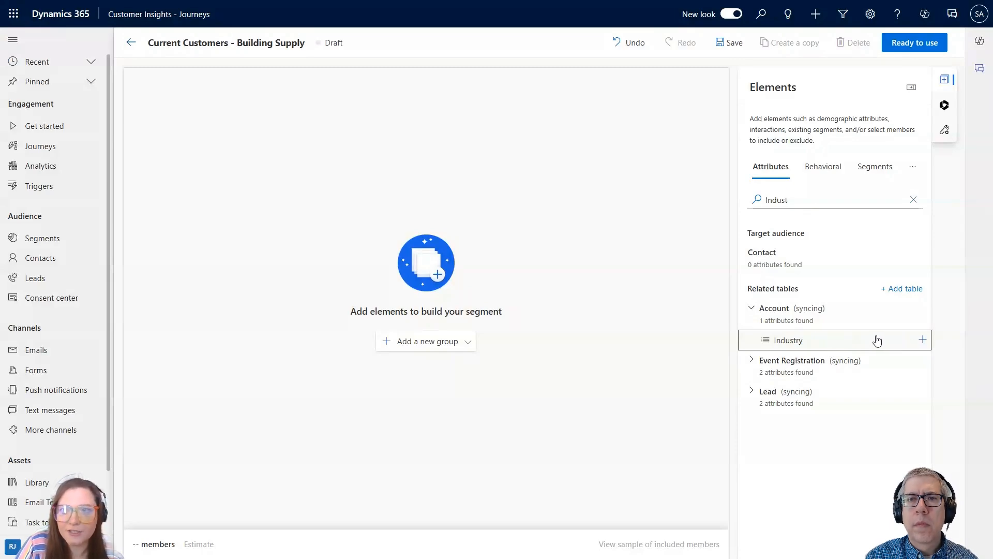
left_click(858, 344)
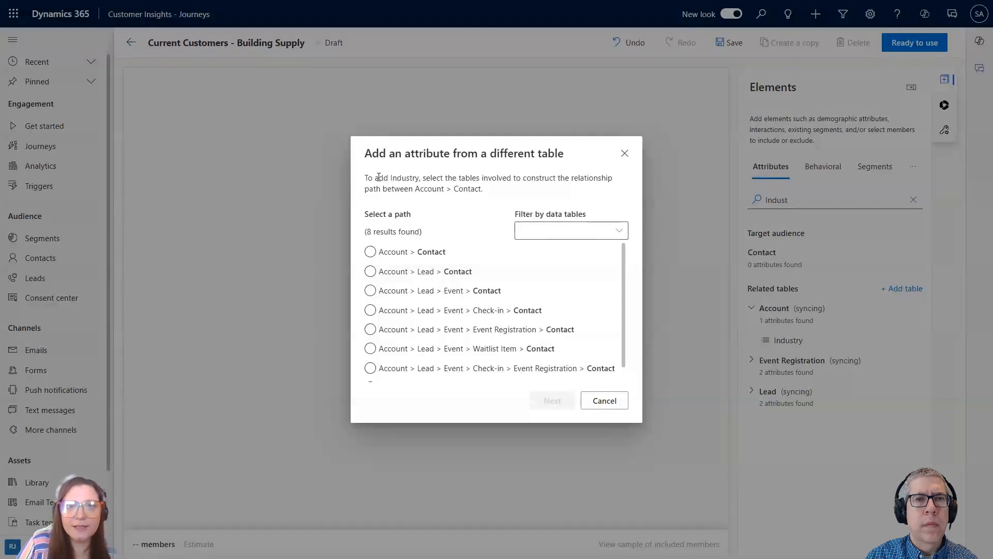
Set the Industry attribute's relationship path to Account > Contact via Company Name (Account).
left_click(370, 251)
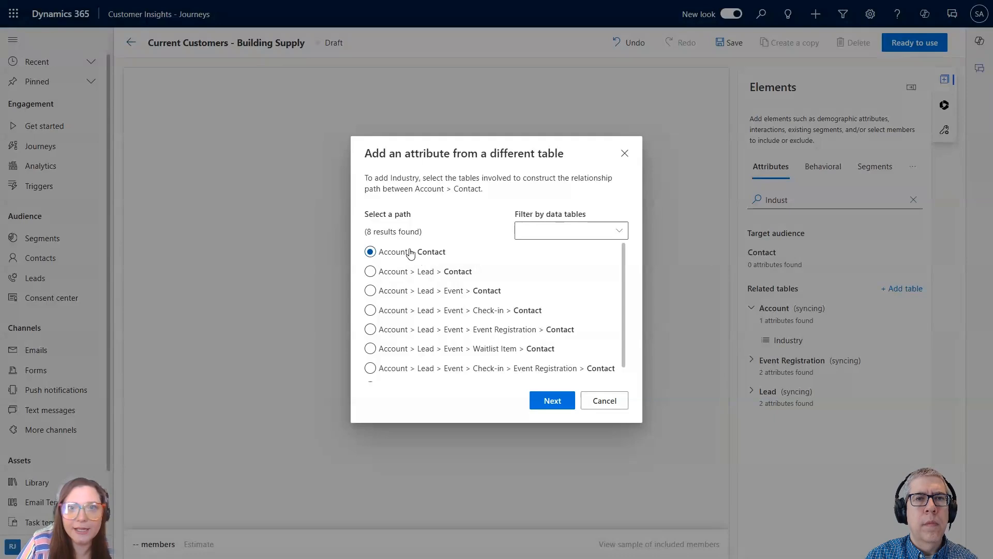
left_click(563, 401)
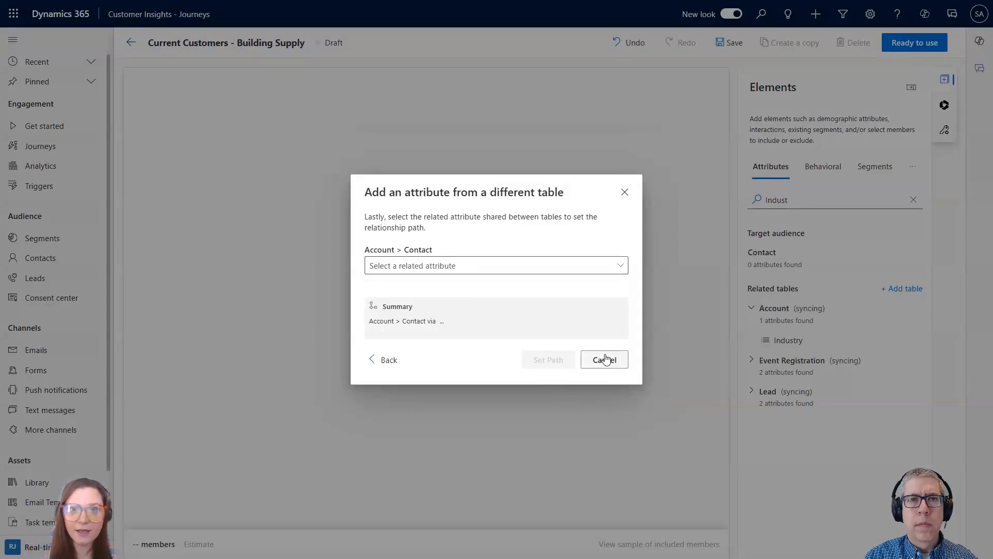
left_click(511, 264)
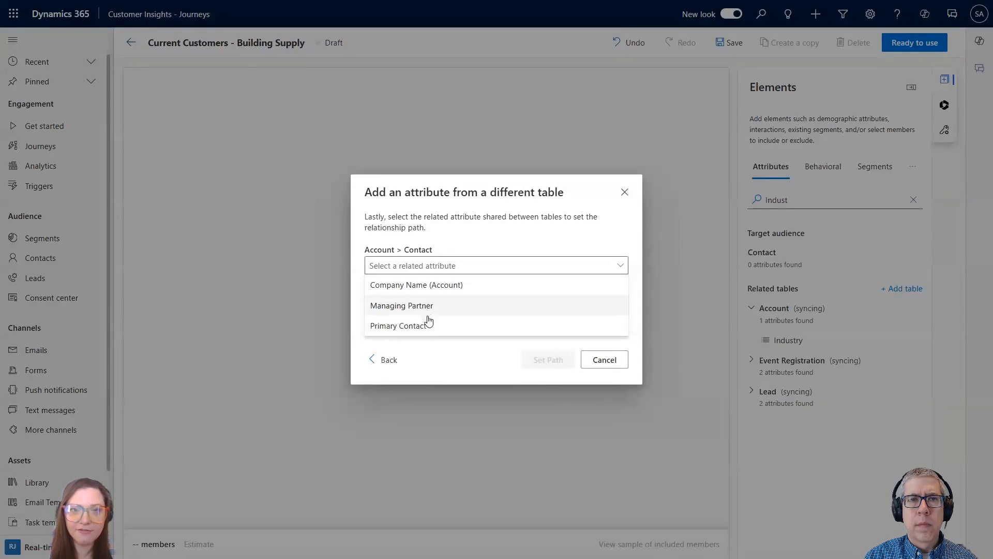
left_click(435, 286)
left_click(558, 364)
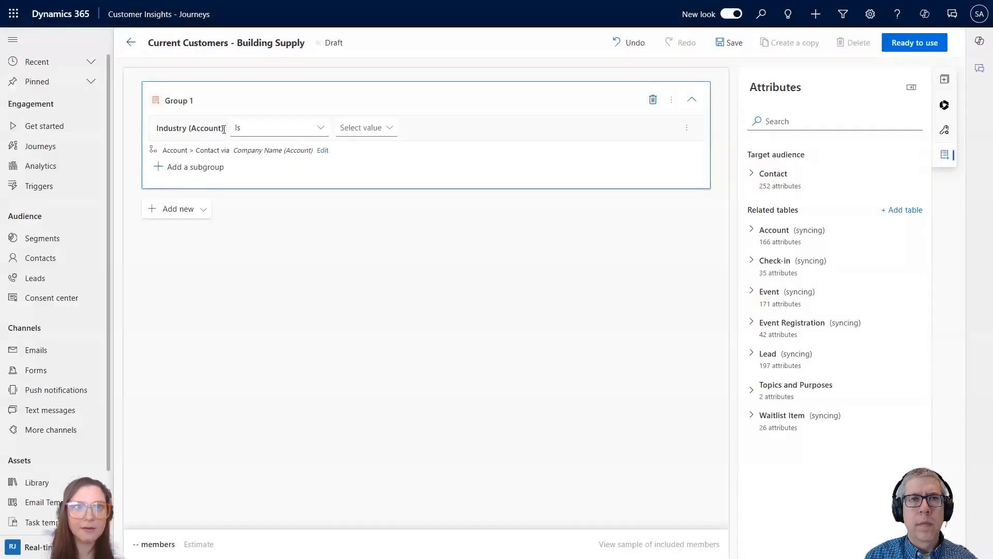
Set the Industry (Account) condition to Is Building Supply Retail and save the segment.
left_click(372, 128)
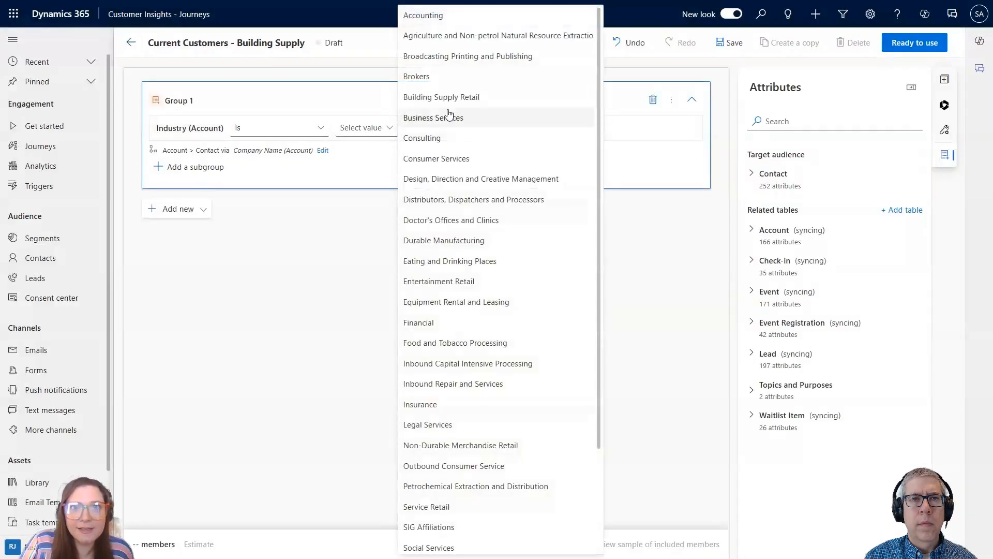
left_click(483, 98)
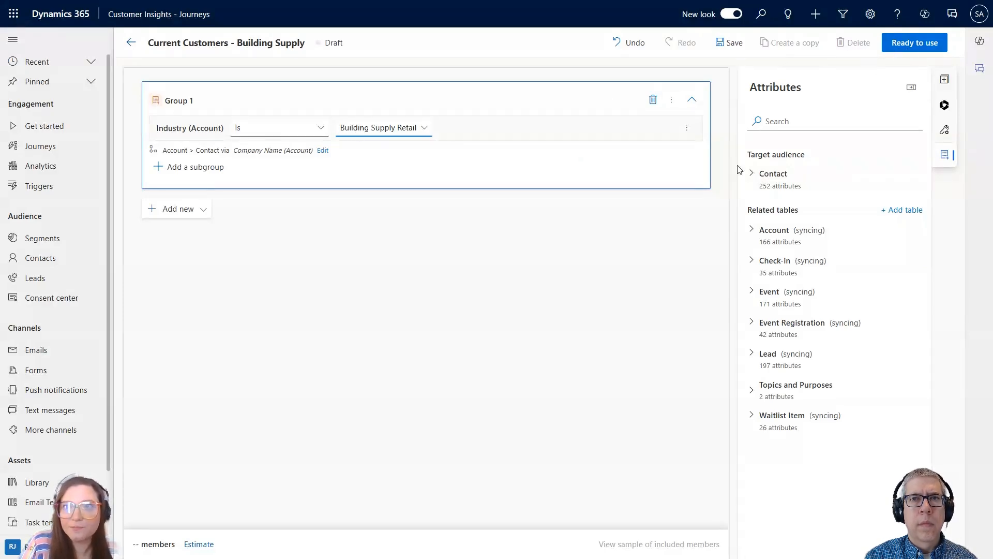
left_click(693, 235)
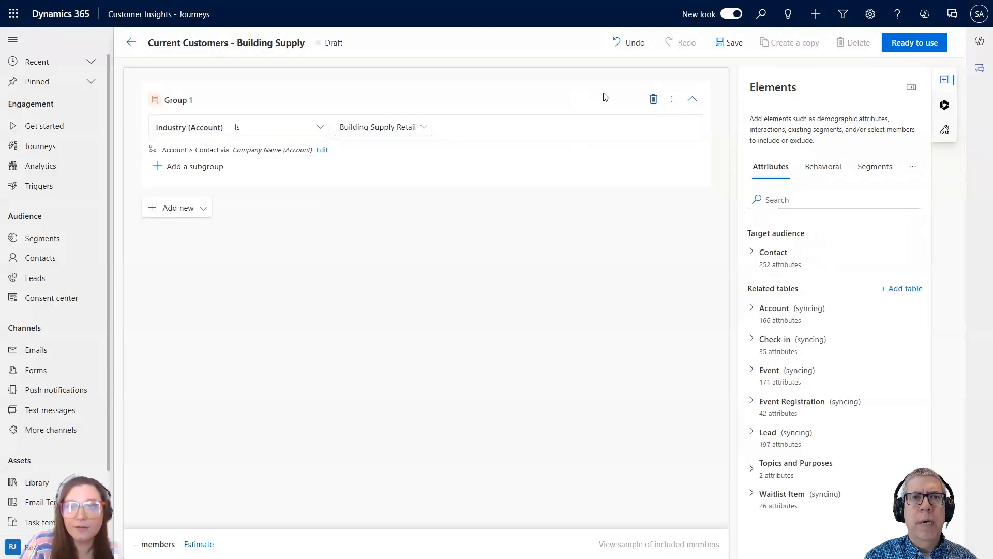
left_click(735, 51)
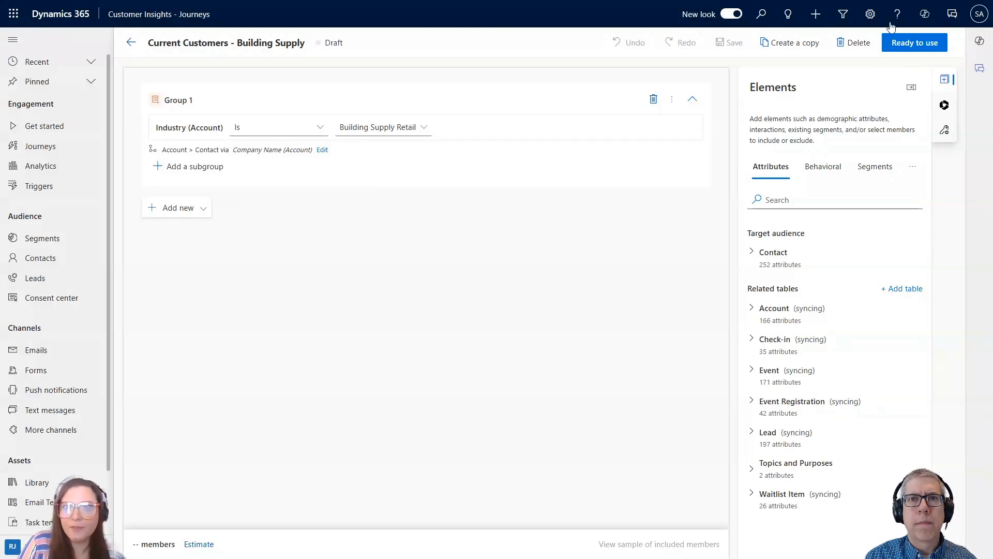
Estimate the segment's size, review the sample of included members, and hide the sample again.
left_click(536, 88)
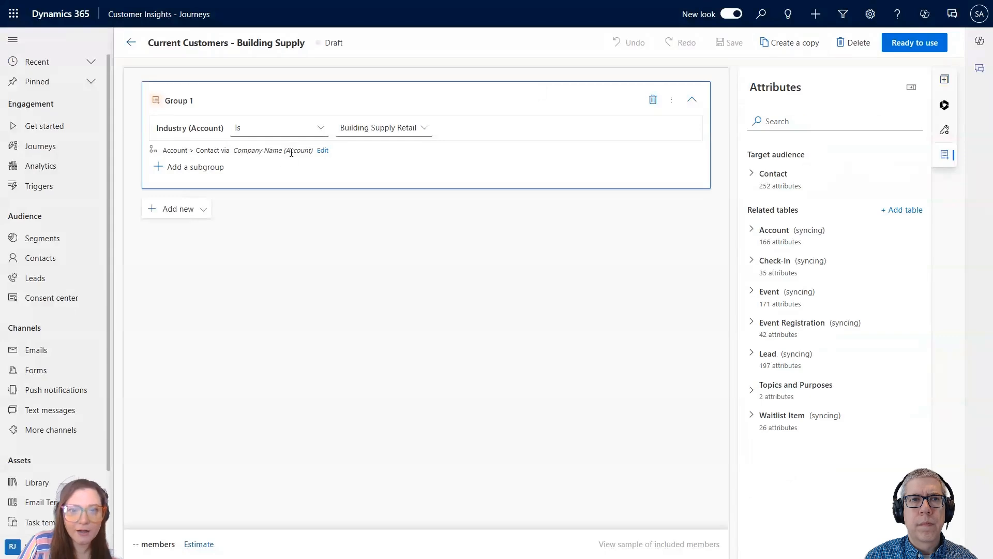
left_click(198, 545)
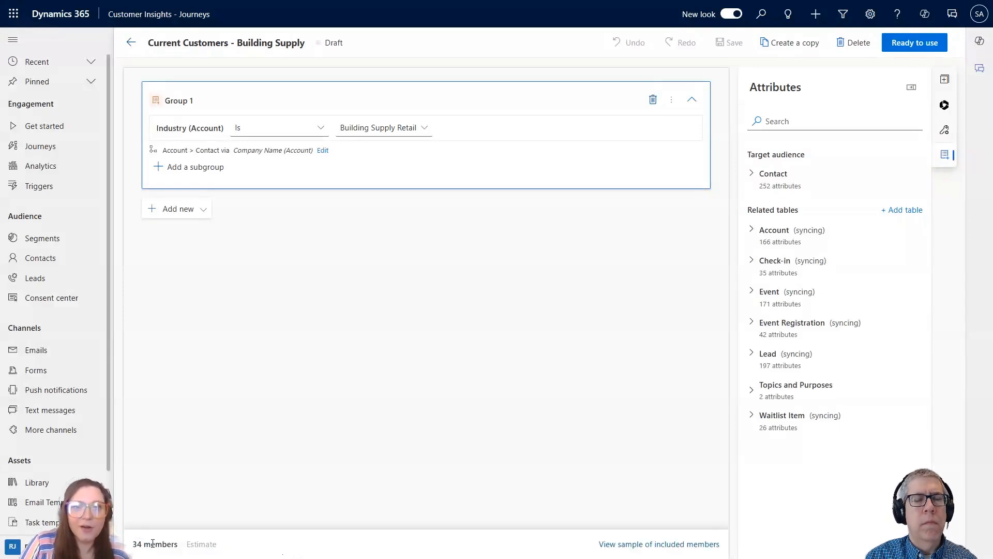
left_click(624, 544)
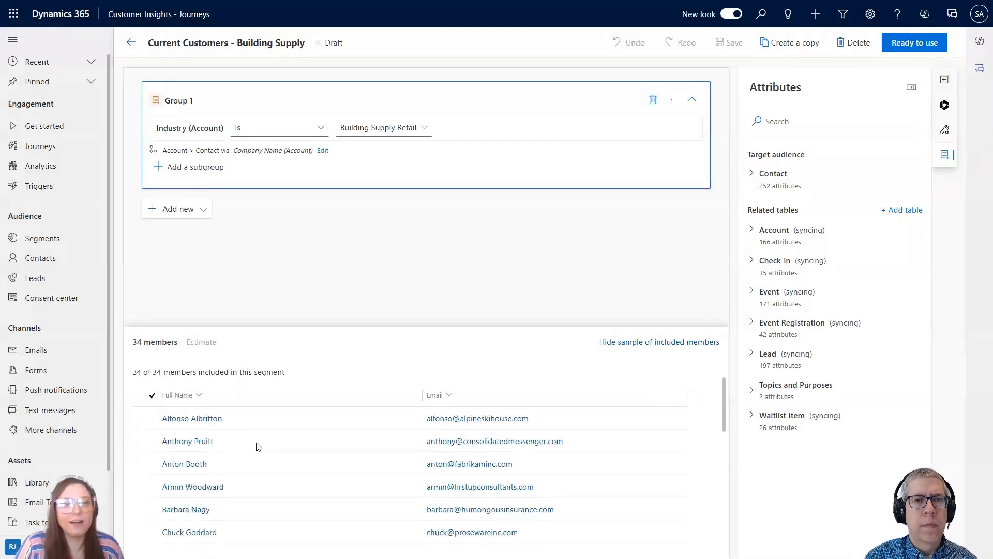
scroll(269, 447, "down", 5)
scroll(304, 452, "down", 2)
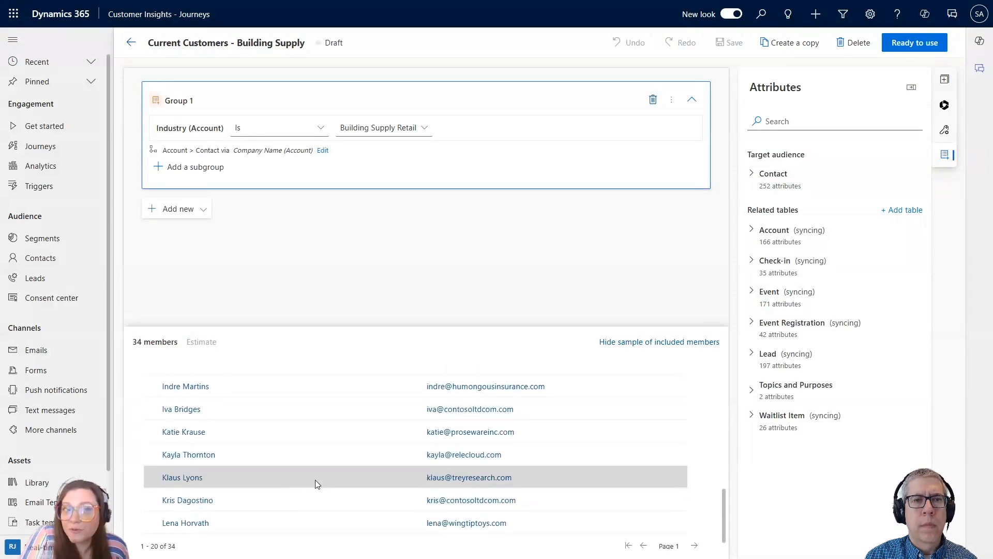
scroll(386, 417, "up", 2)
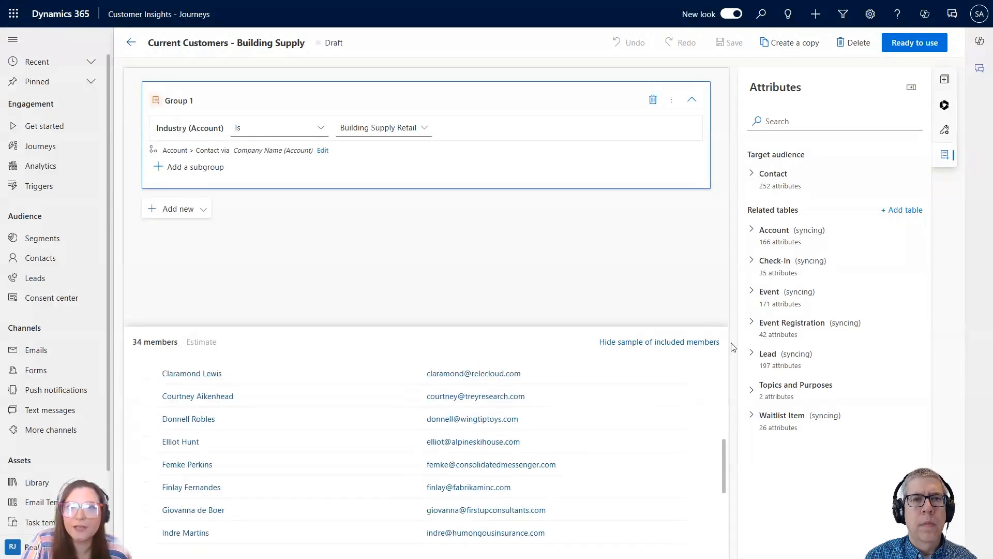
left_click(693, 344)
Make the segment ready to use and dismiss the feedback survey without answering it.
left_click(930, 42)
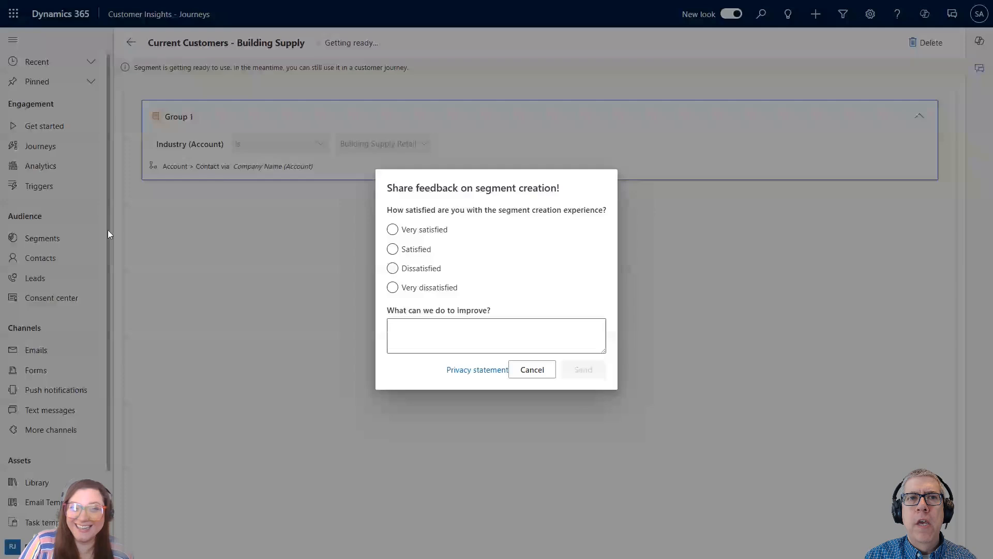
left_click(523, 374)
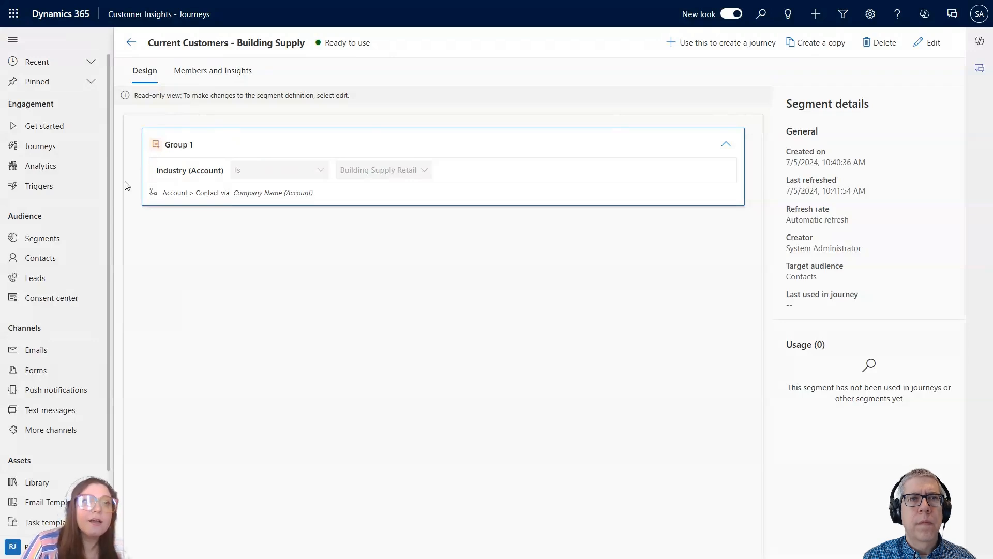
scroll(36, 347, "down", 1)
scroll(37, 348, "down", 1)
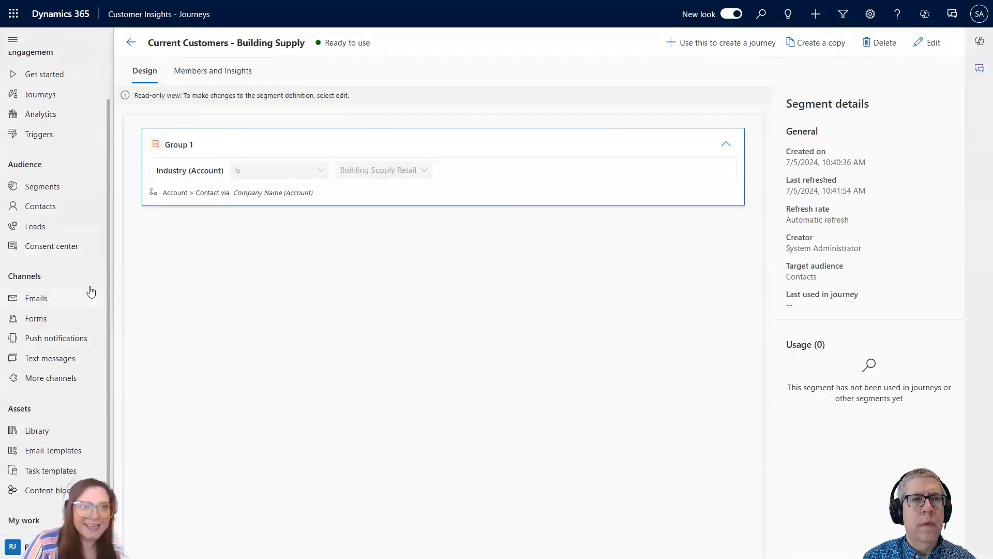